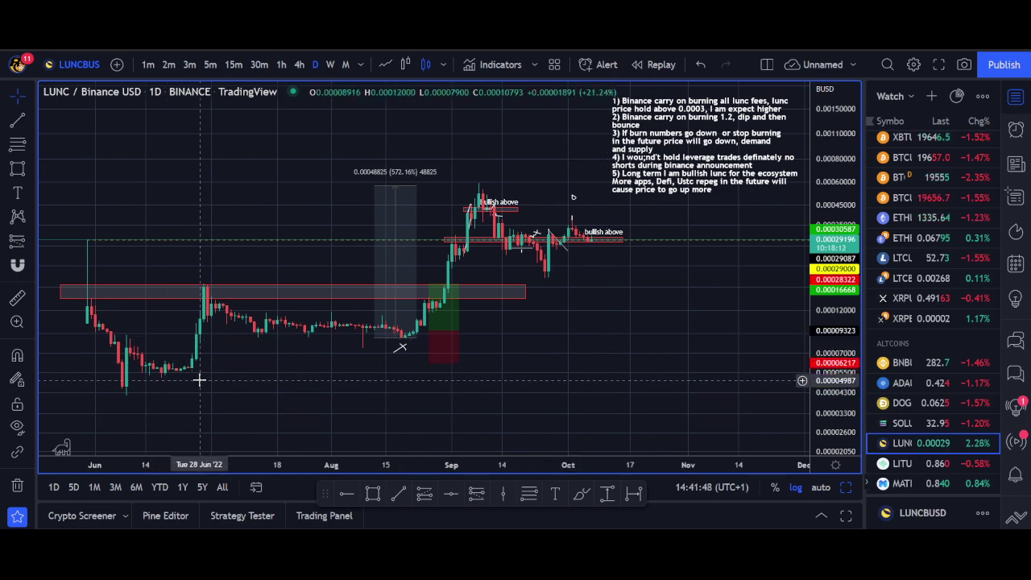
# Step: Sketch an upward arrow and a downward arrow with the brush in the empty area before June on the daily LUNC chart
pyautogui.moveTo(195, 384); pyautogui.dragTo(306, 387)
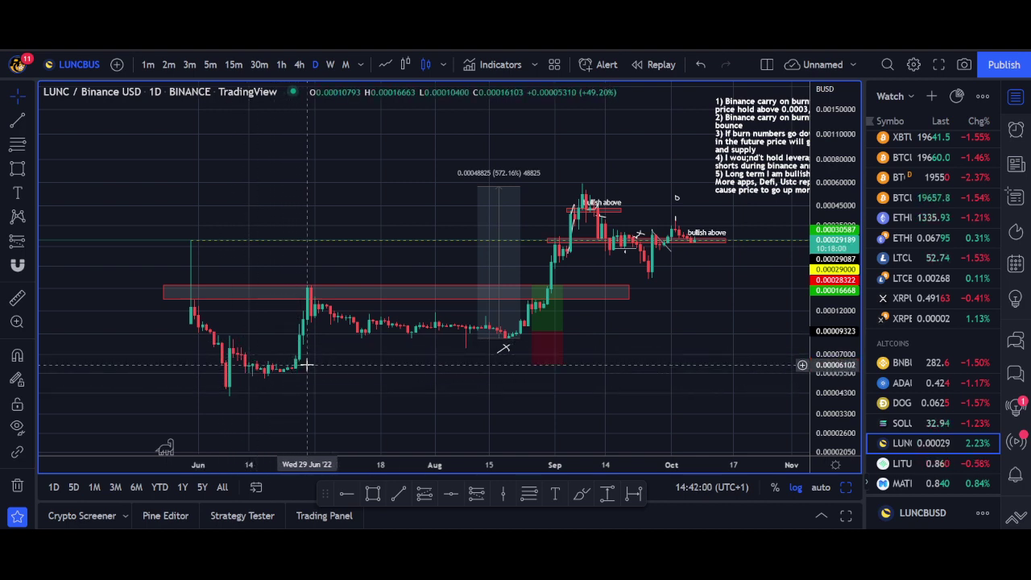
pyautogui.click(581, 494)
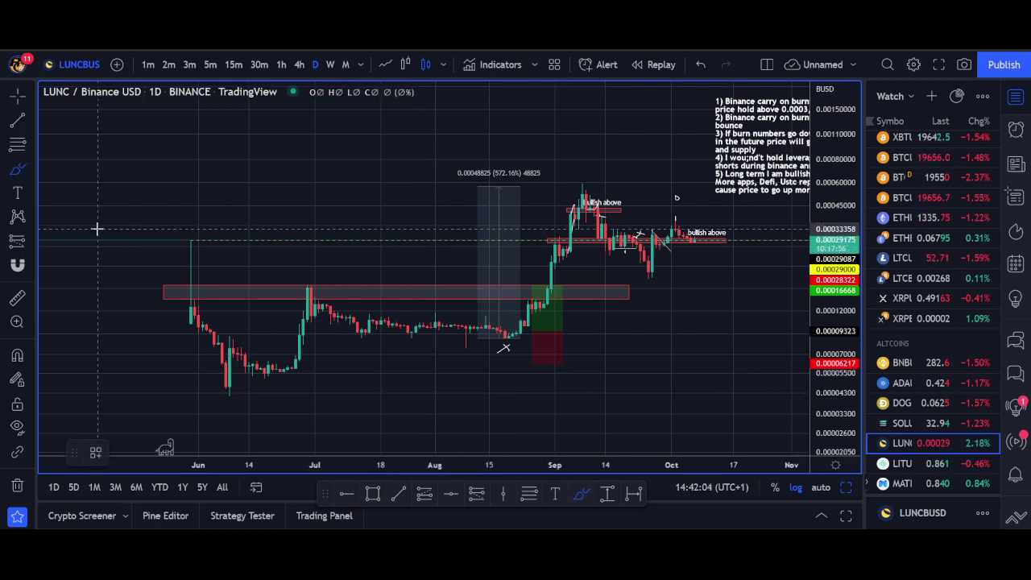
pyautogui.moveTo(101, 223); pyautogui.dragTo(130, 169)
pyautogui.moveTo(225, 136)
pyautogui.mouseDown()
pyautogui.moveTo(239, 177)
pyautogui.moveTo(257, 162)
pyautogui.mouseUp()
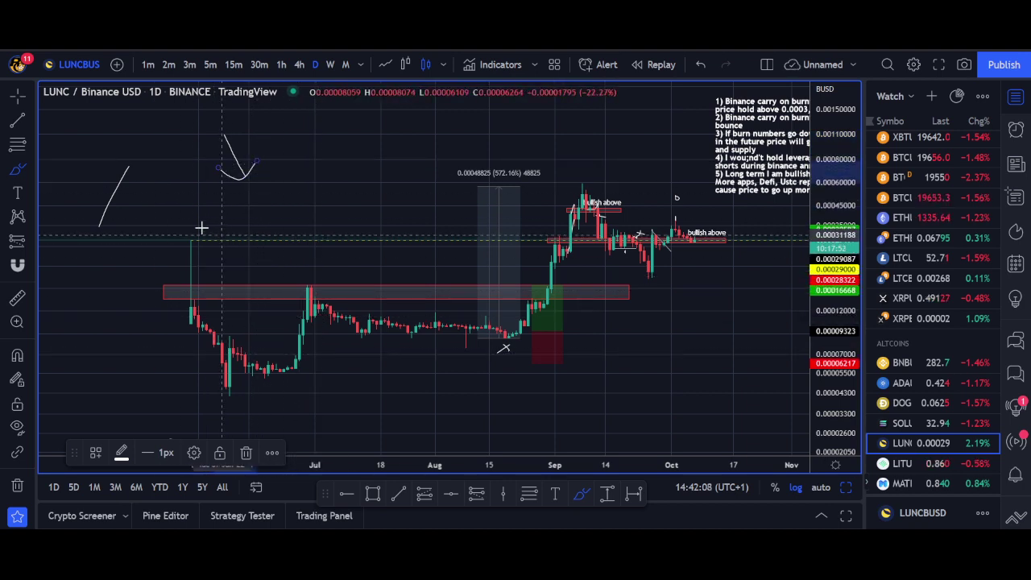
pyautogui.moveTo(137, 184); pyautogui.dragTo(105, 158)
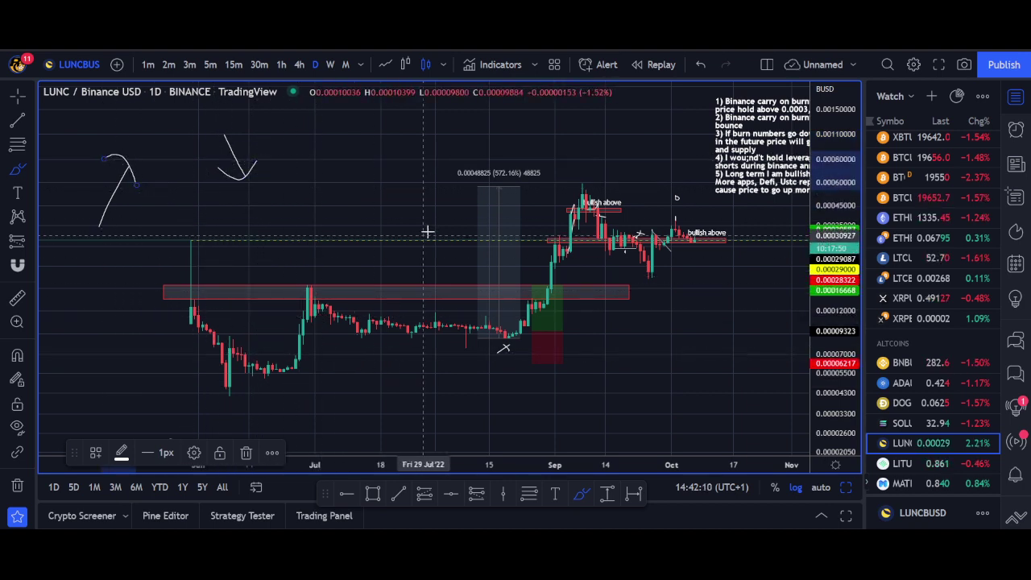
# Step: Undo the brush arrows on the daily LUNC chart
pyautogui.click(699, 65)
pyautogui.click(699, 65)
pyautogui.click(700, 65)
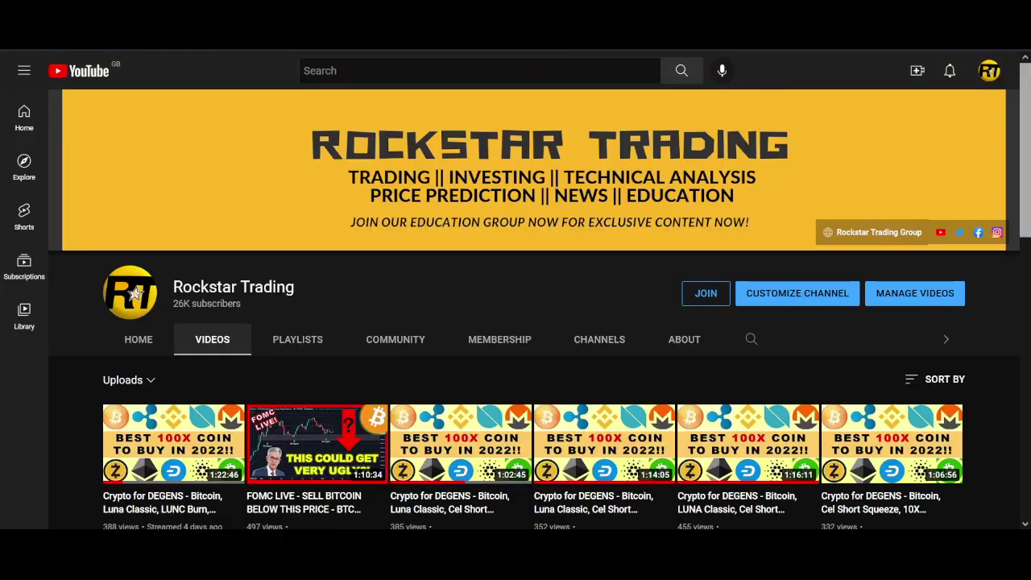
# Step: Switch to the Rockstar Trading YouTube channel and browse its uploaded videos back to those from three months ago
pyautogui.scroll(-5, 457, 298)
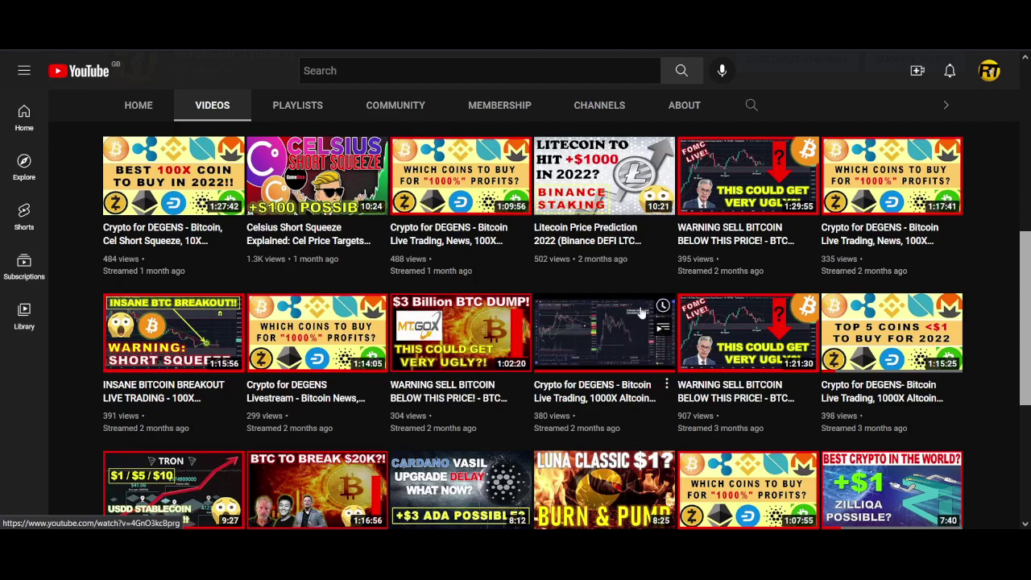
pyautogui.scroll(-1, 635, 418)
pyautogui.scroll(-3, 635, 415)
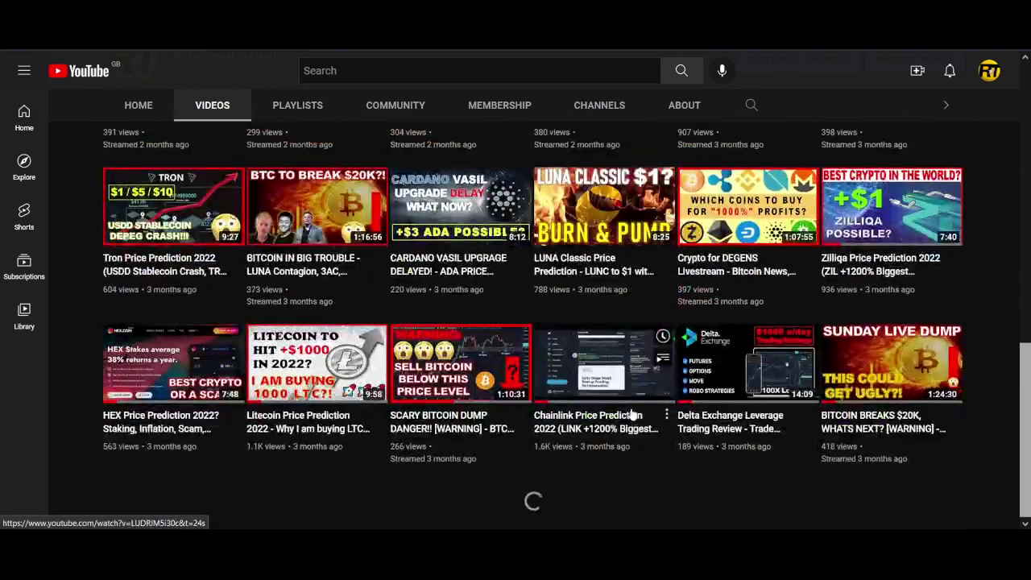
pyautogui.scroll(2, 628, 409)
pyautogui.scroll(-1, 625, 284)
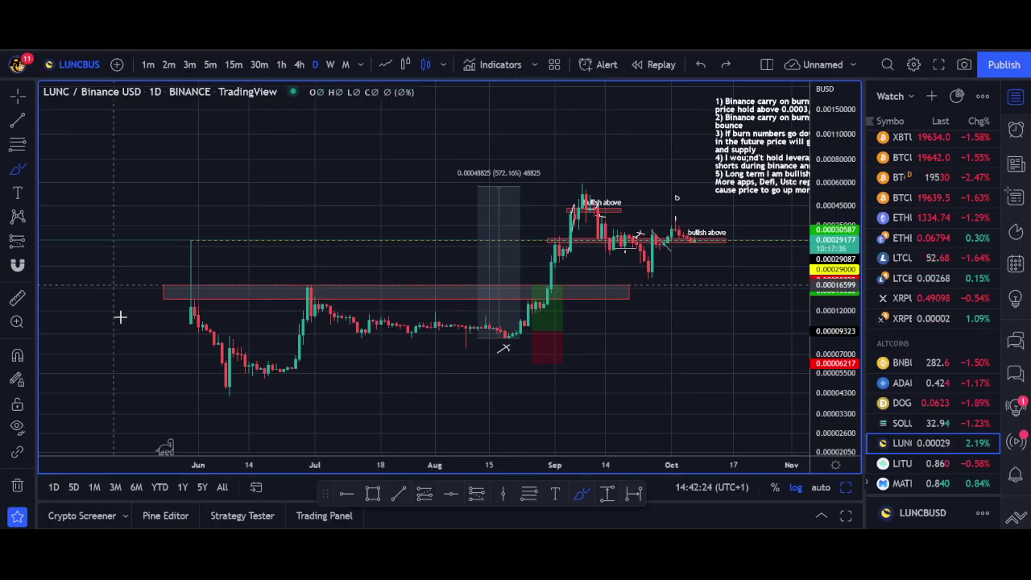
# Step: Return to the TradingView two-chart layout and switch the hourly LUNC chart to the 4-hour interval to view its June history
pyautogui.click(845, 486)
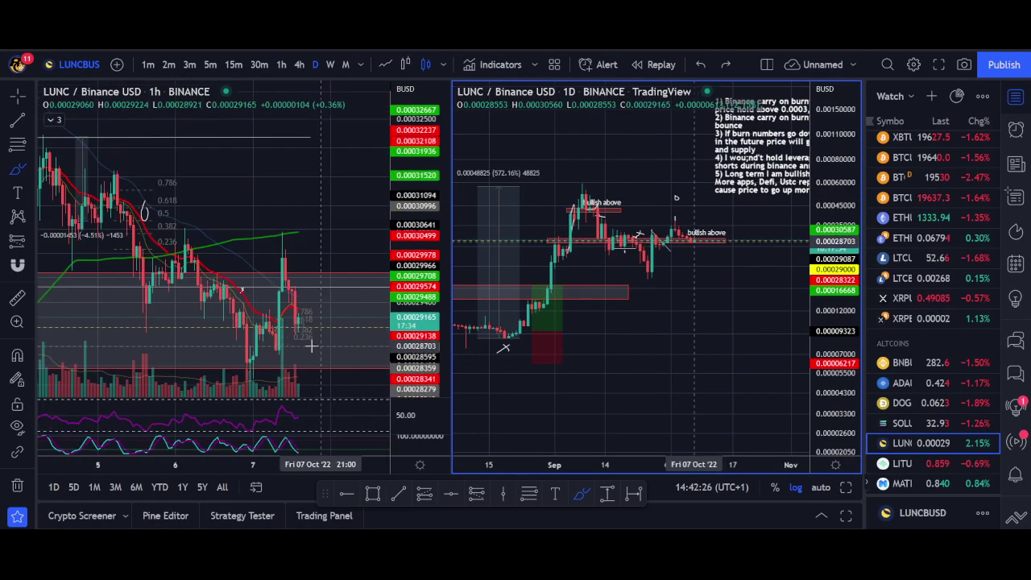
pyautogui.moveTo(239, 328); pyautogui.dragTo(333, 180)
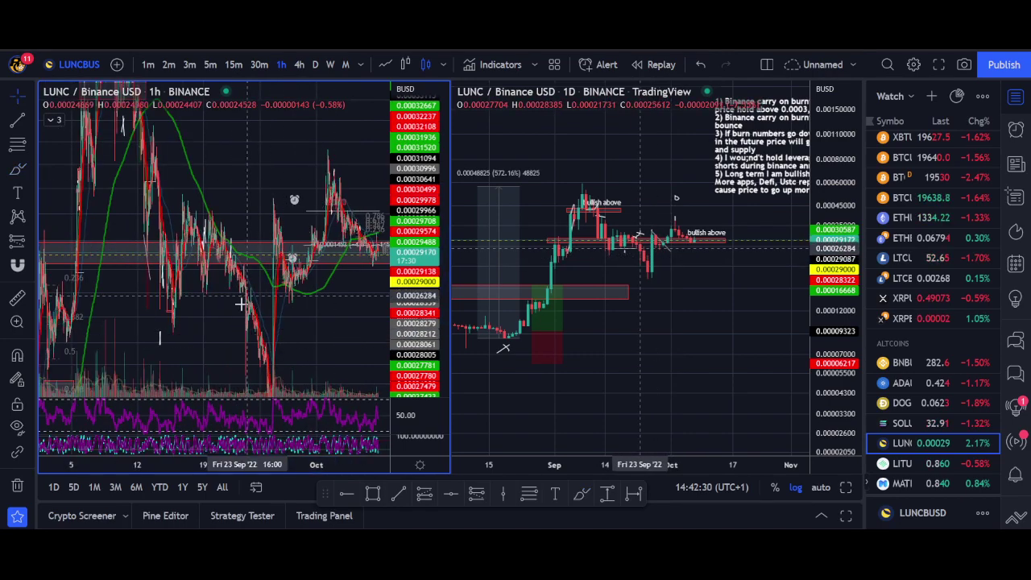
pyautogui.moveTo(247, 294); pyautogui.dragTo(310, 269)
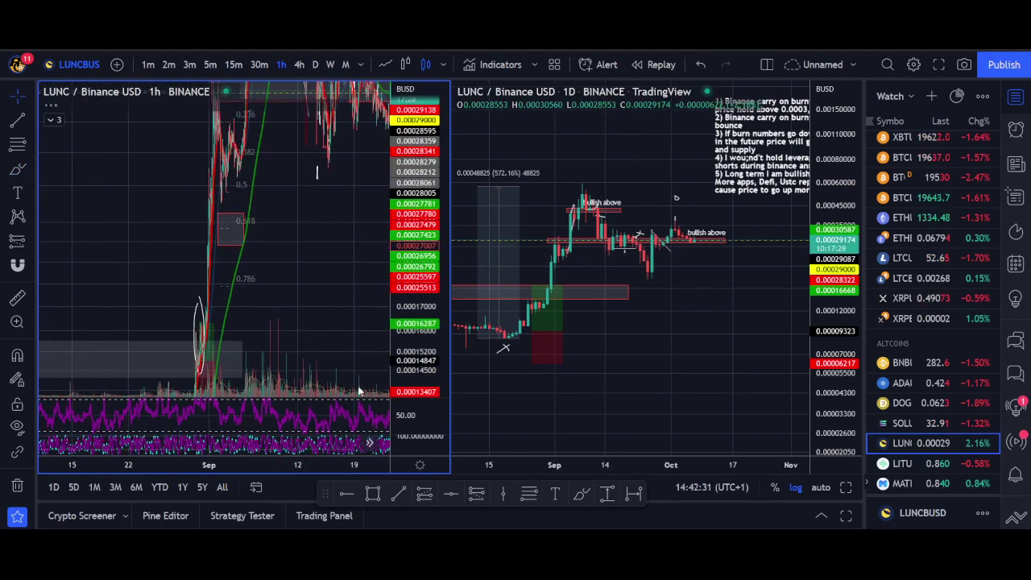
pyautogui.click(301, 65)
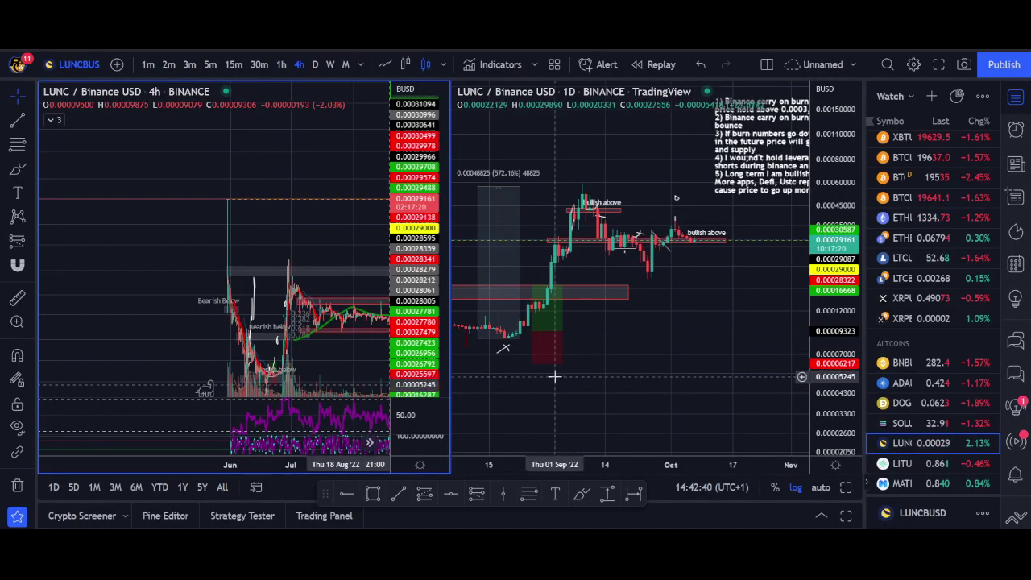
# Step: Make the daily LUNC chart active and maximize it to fill the whole layout
pyautogui.rightClick(599, 372)
pyautogui.press('Escape')
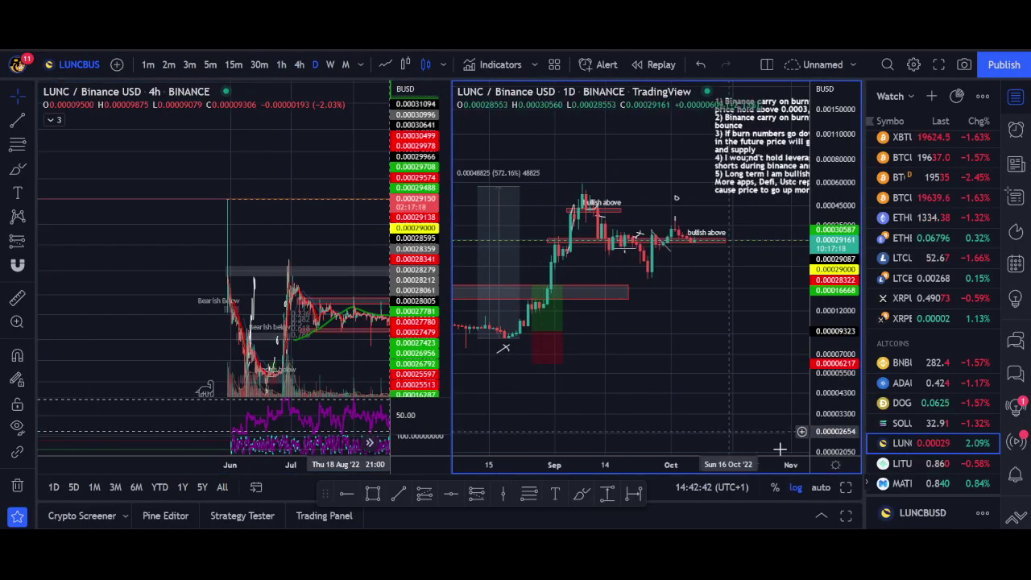
pyautogui.click(846, 487)
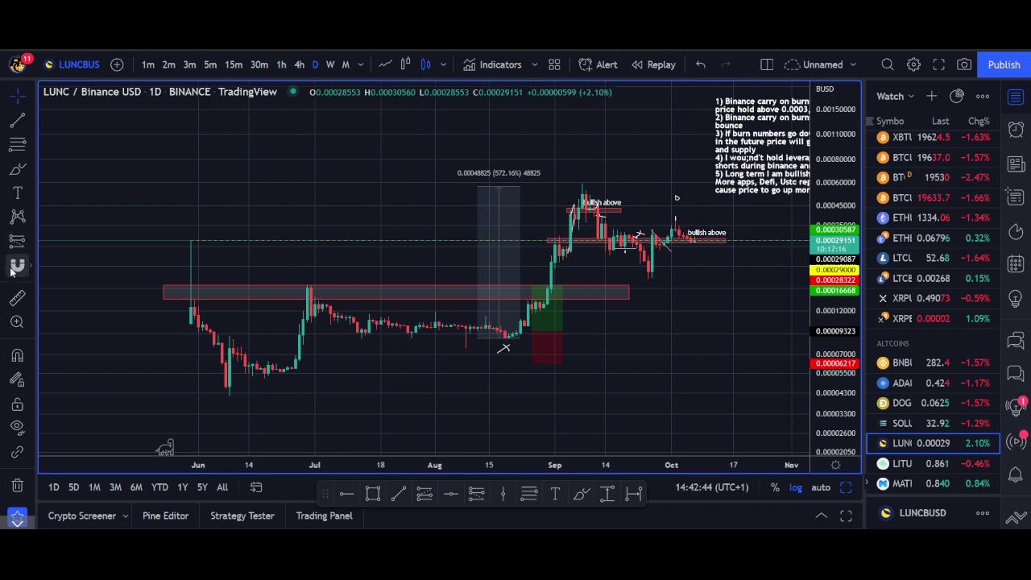
# Step: Measure the price move from the late-June high to the August low on the daily LUNC chart, and clear the measurement
pyautogui.click(16, 297)
pyautogui.click(297, 291)
pyautogui.click(502, 341)
pyautogui.click(484, 346)
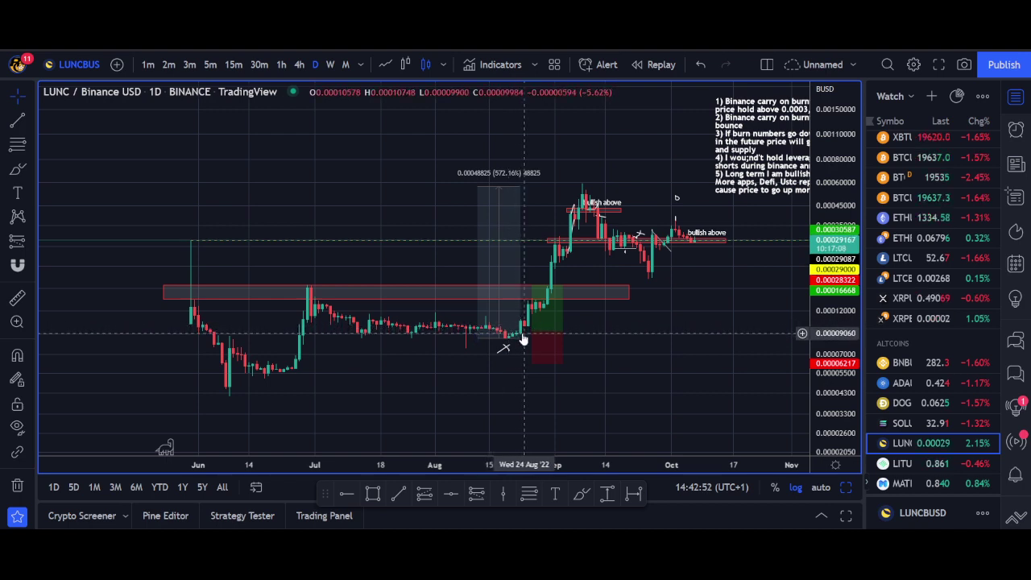
# Step: Switch to the YouTube channel's Community page and examine the post about the Sunday CryptoforDegens livestream
pyautogui.hotkey('alt', 'Tab')
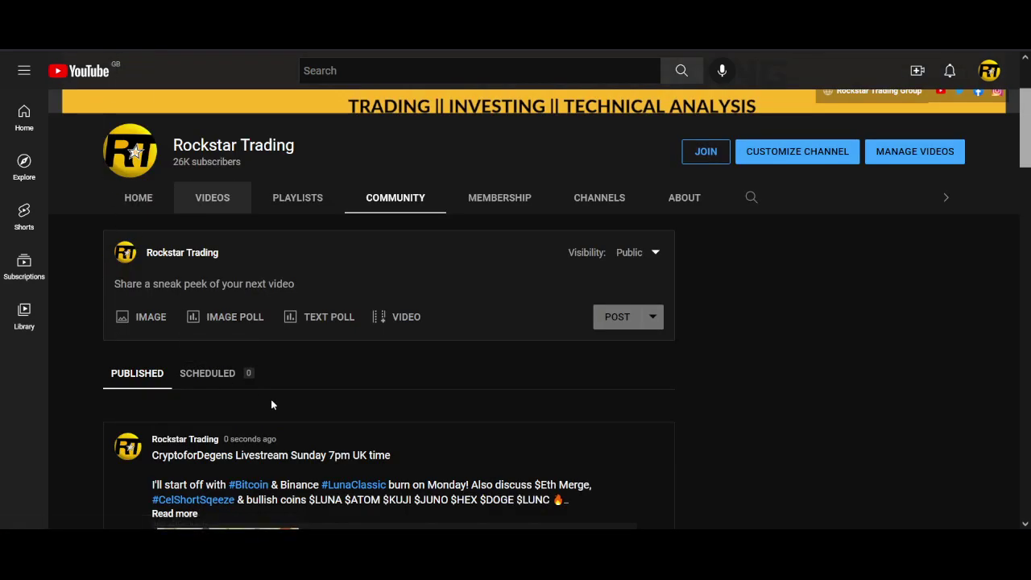
pyautogui.scroll(-2, 271, 399)
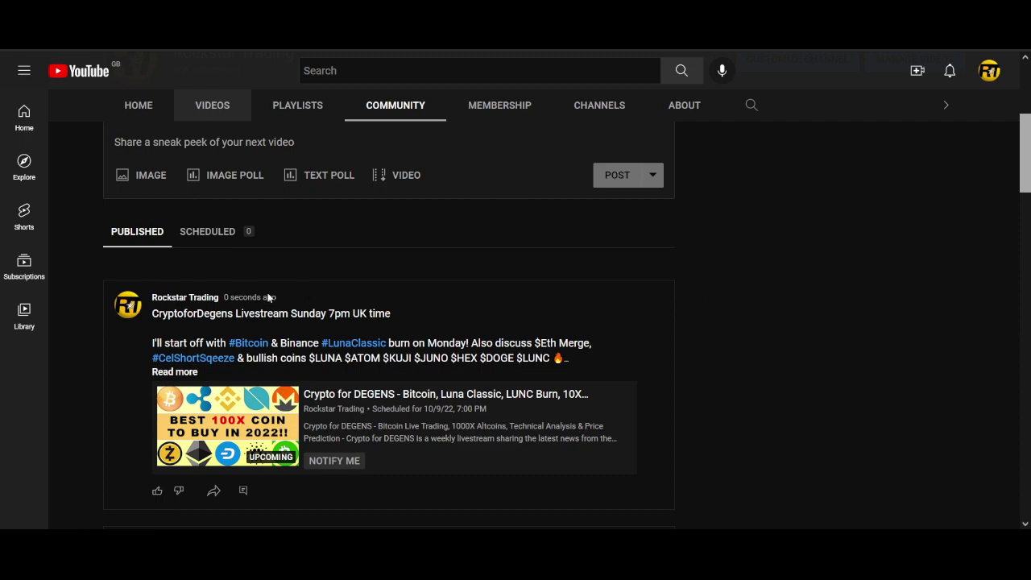
pyautogui.scroll(-1, 403, 242)
pyautogui.scroll(1, 338, 239)
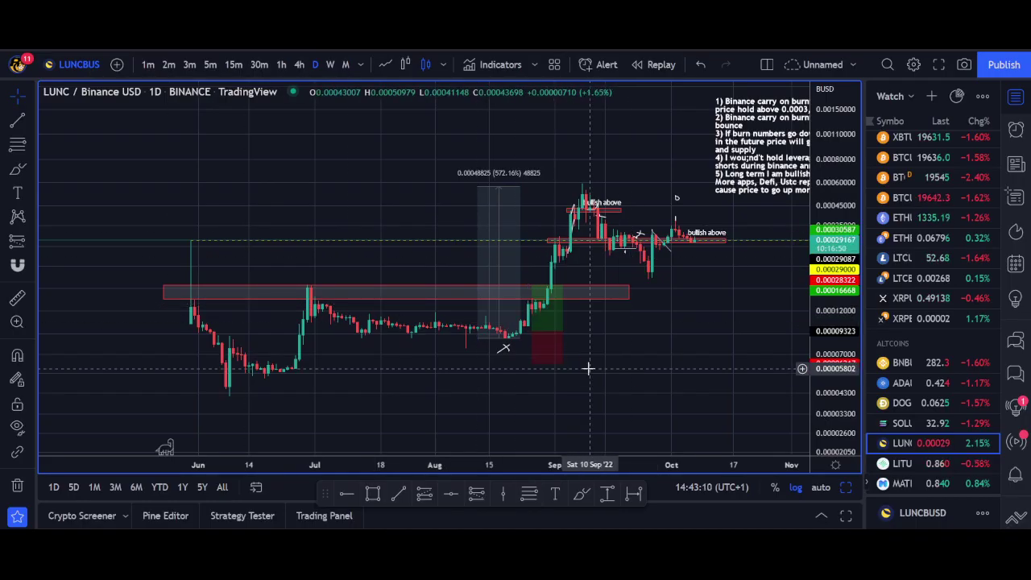
# Step: Return to the daily LUNC chart and inspect the target, stop and risk/reward of the long position drawn in late August
pyautogui.click(545, 345)
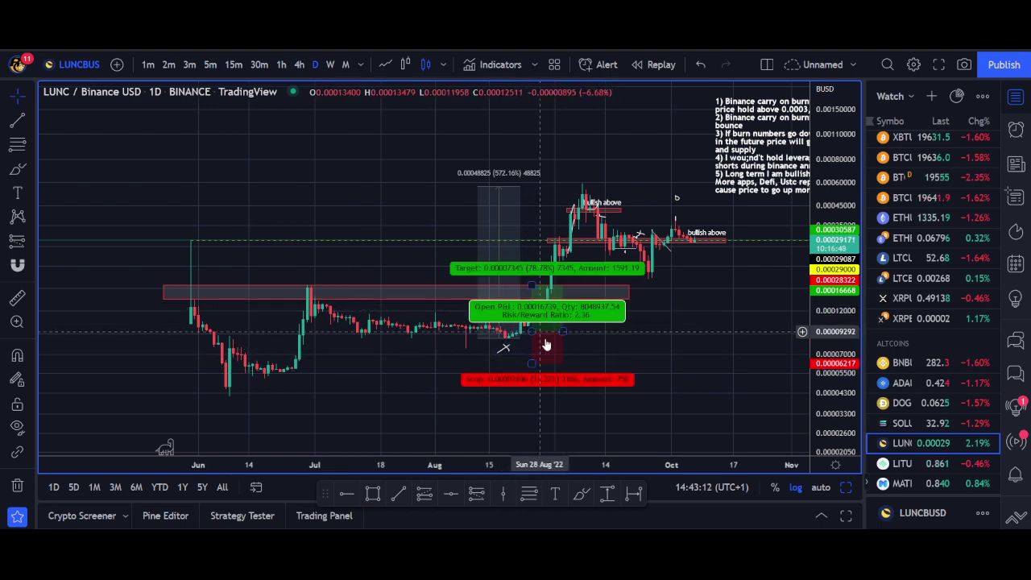
pyautogui.click(525, 338)
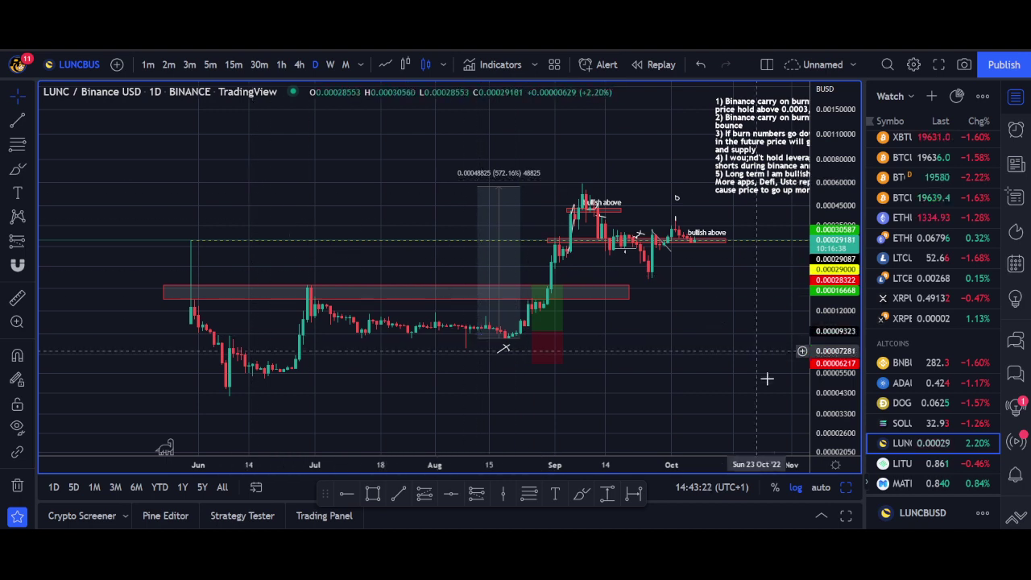
pyautogui.moveTo(552, 312)
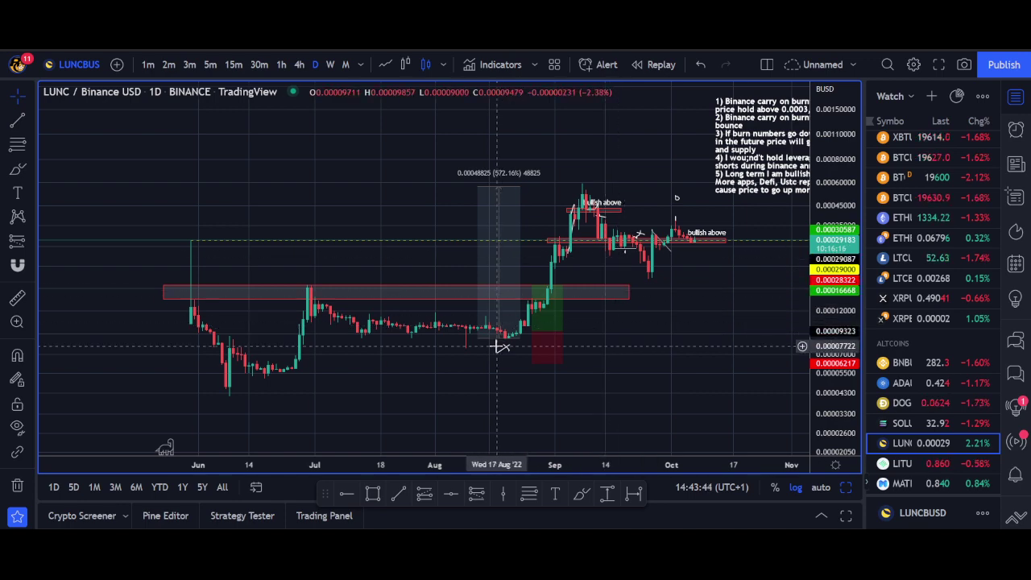
pyautogui.click(553, 287)
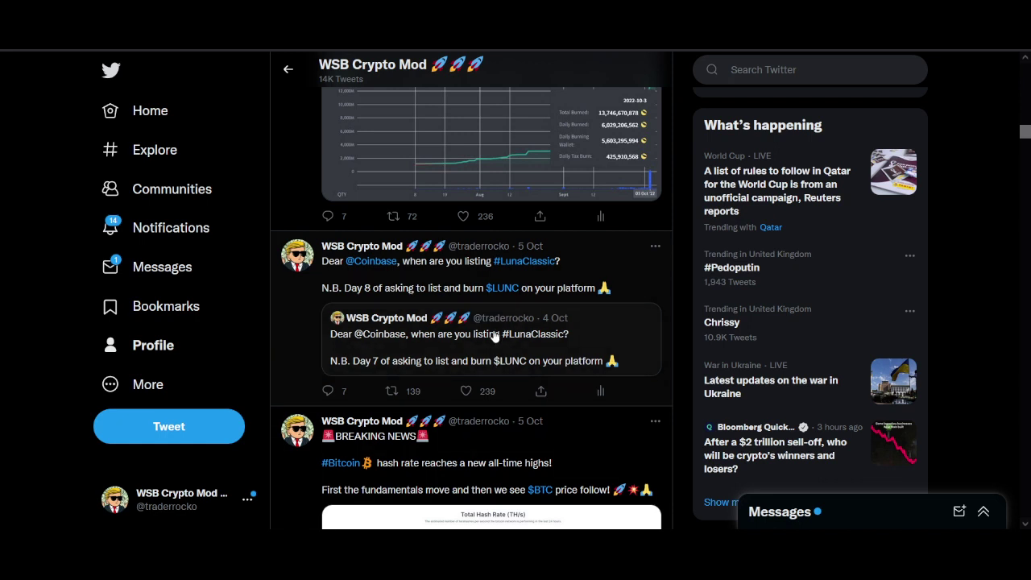
# Step: Switch to the WSB Crypto Mod Twitter profile and read its LunaClassic burn and listing tweets up to the newer posts
pyautogui.scroll(2, 495, 336)
pyautogui.scroll(2, 495, 336)
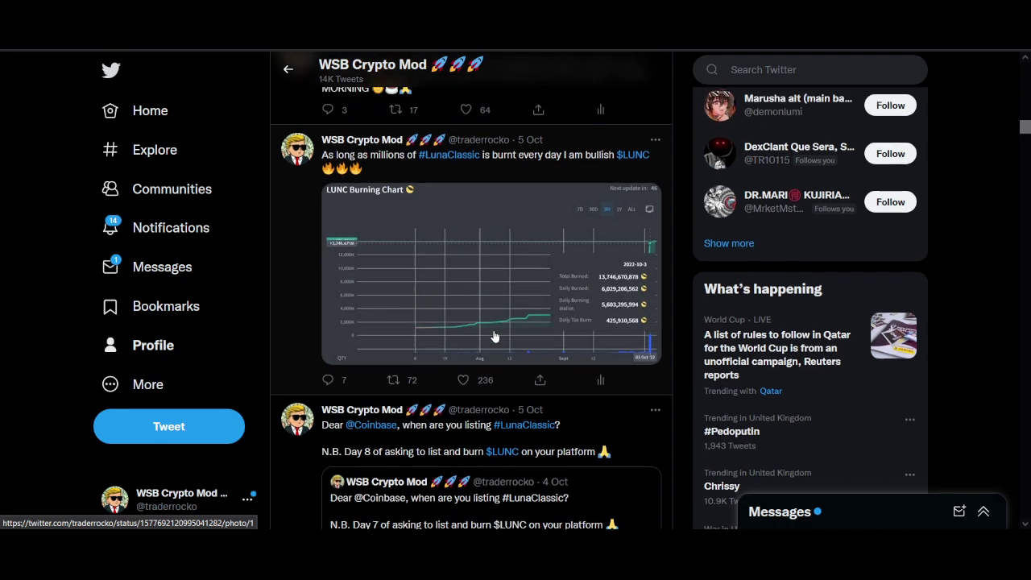
pyautogui.scroll(2, 495, 315)
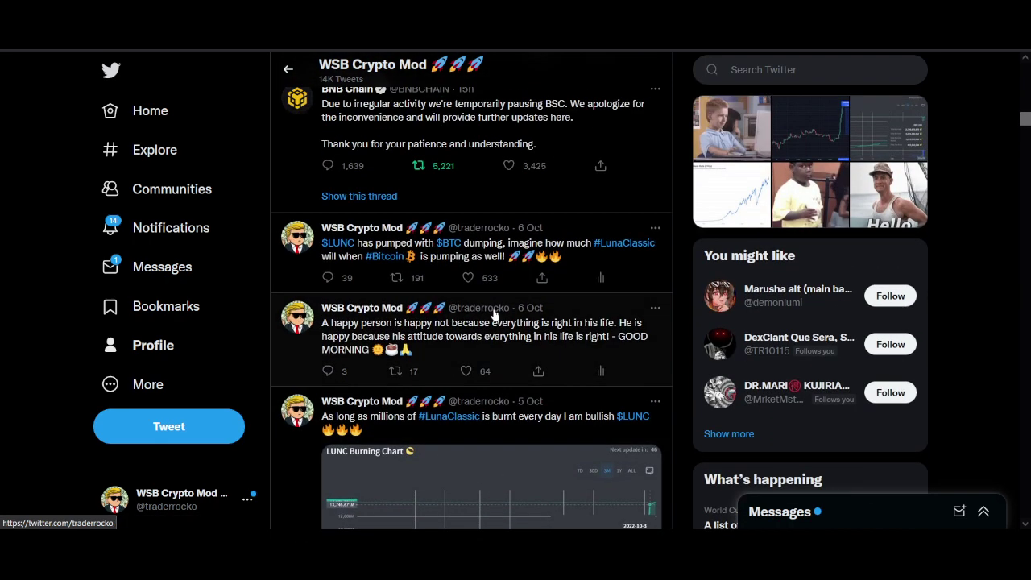
pyautogui.scroll(2, 495, 315)
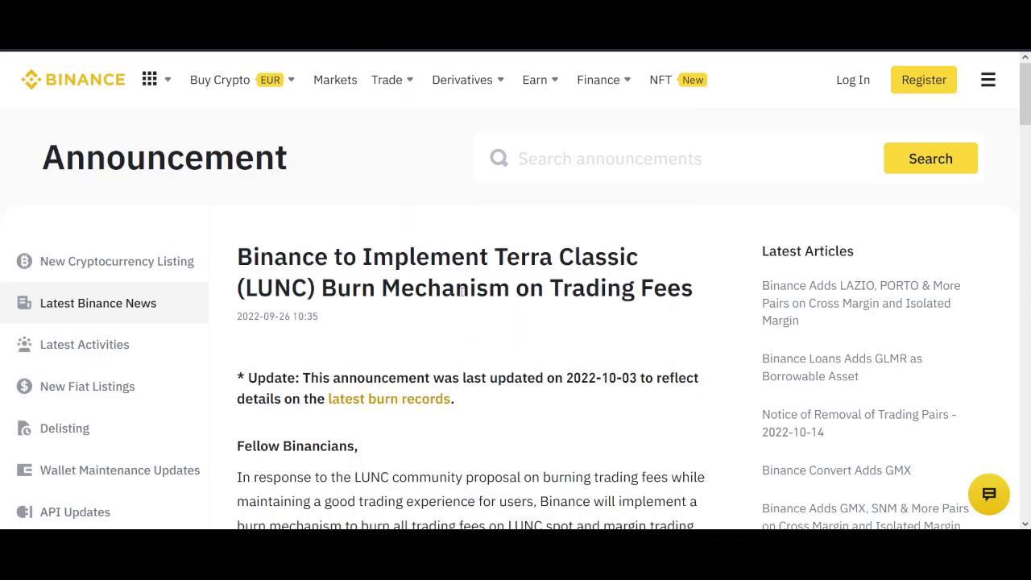
# Step: Switch to Binance's announcement on the LUNC burn mechanism and read its rules on burning trading fees
pyautogui.scroll(-5, 417, 361)
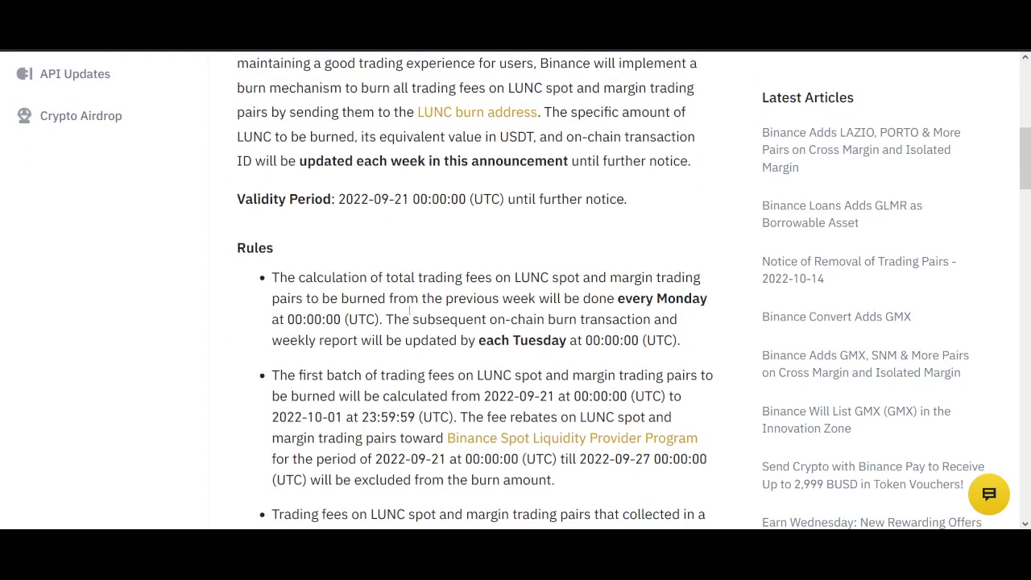
pyautogui.moveTo(385, 282); pyautogui.dragTo(563, 295)
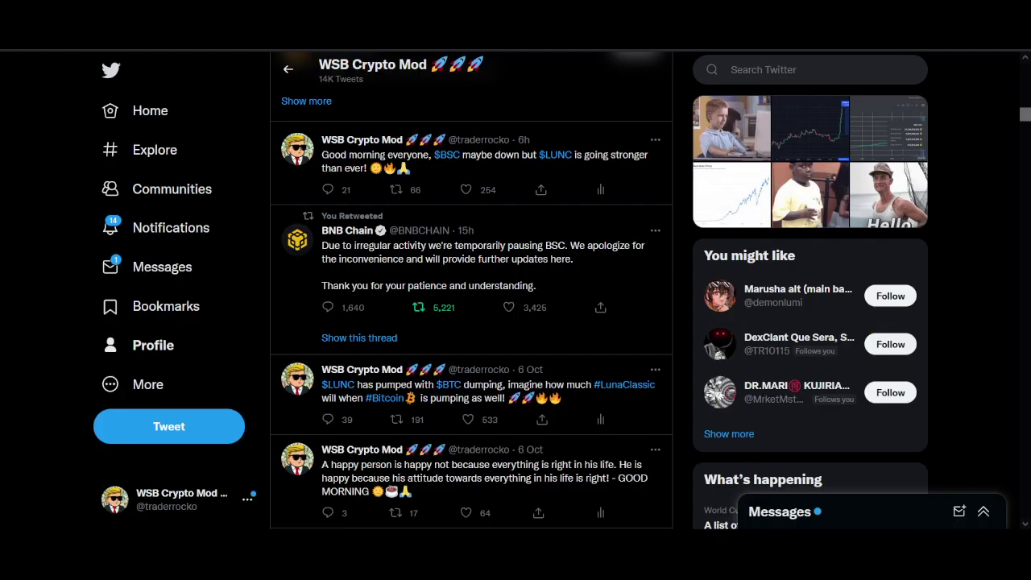
# Step: Skim the recent tweets on the WSB Crypto Mod profile again, and return to the daily LUNC chart
pyautogui.scroll(4, 535, 290)
pyautogui.scroll(-9, 532, 300)
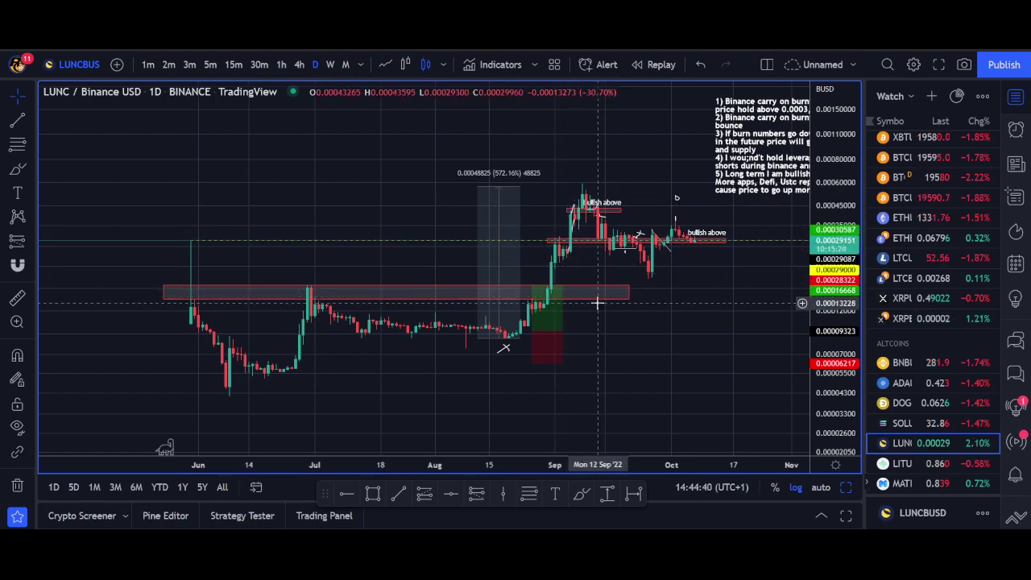
pyautogui.moveTo(685, 317); pyautogui.dragTo(616, 329)
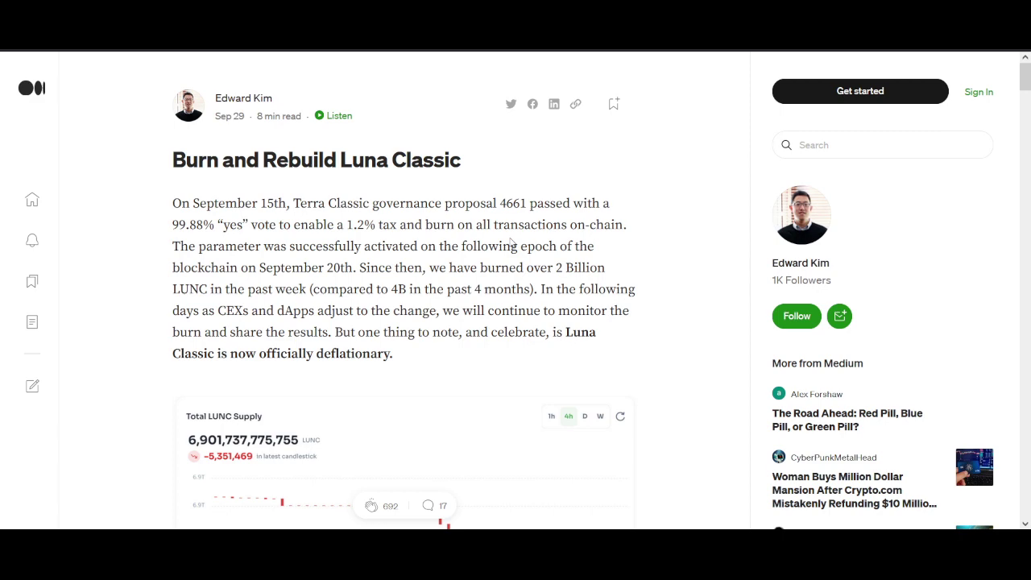
# Step: Switch to the Medium article "Burn and Rebuild Luna Classic" and read its section on rebuilding the Algorithmic Fungible Token
pyautogui.scroll(-8, 518, 234)
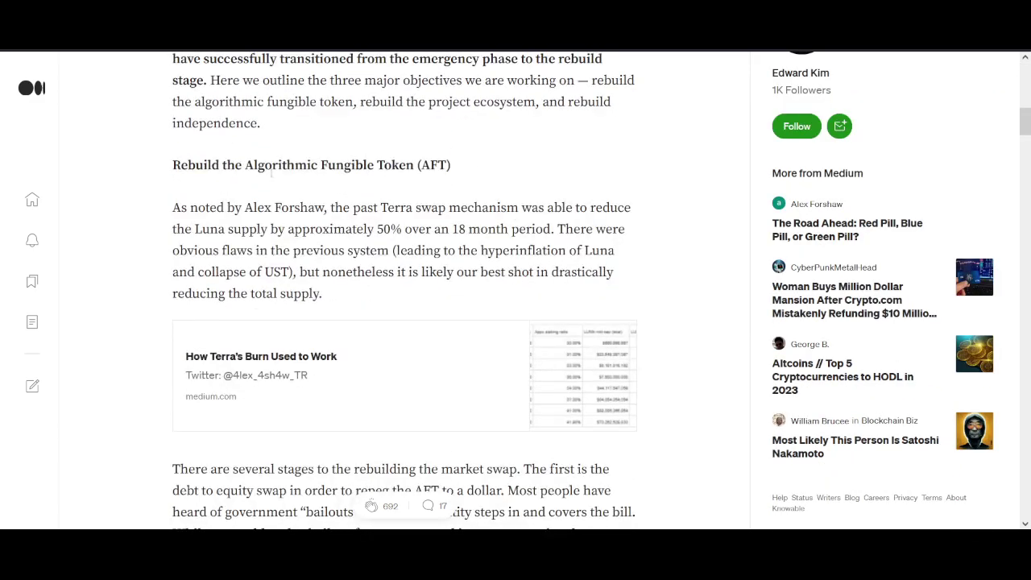
pyautogui.scroll(-2, 435, 193)
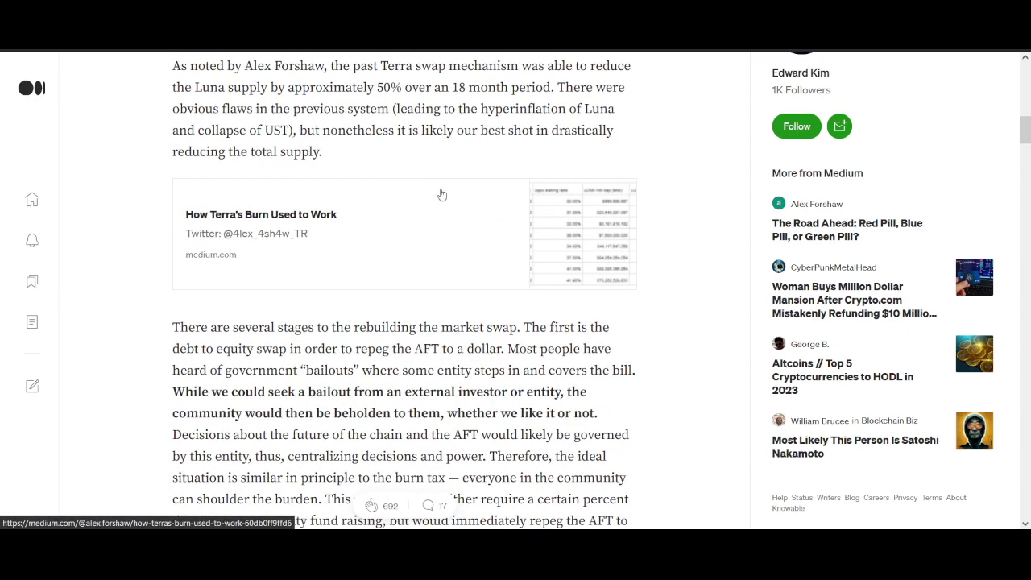
pyautogui.scroll(-2, 441, 194)
pyautogui.scroll(5, 347, 214)
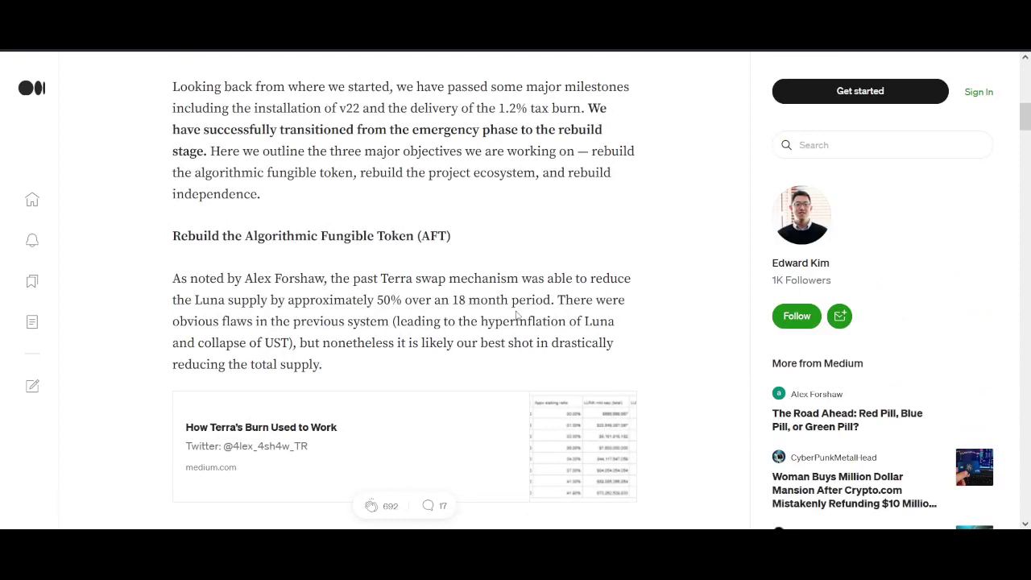
pyautogui.scroll(-3, 500, 234)
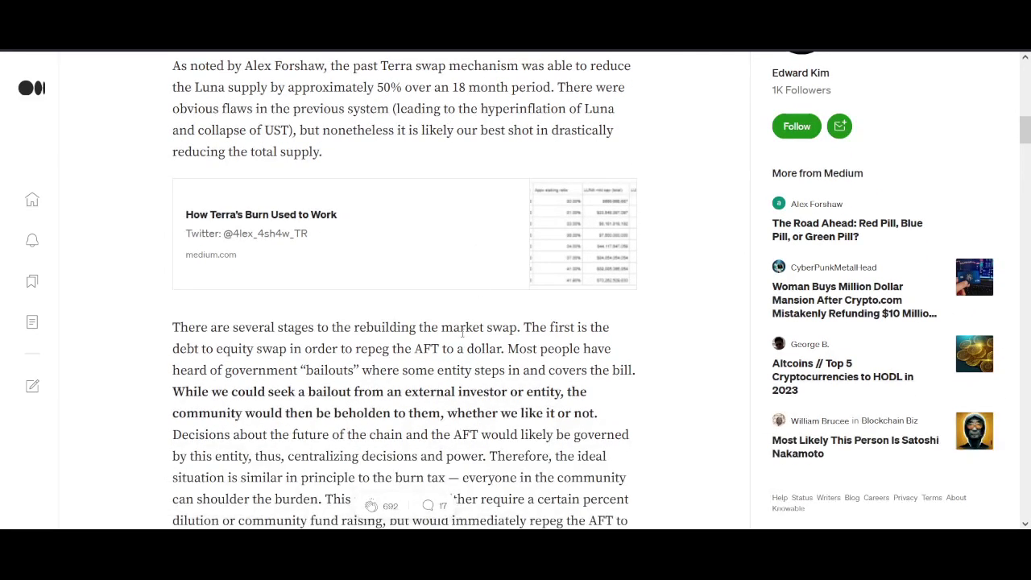
pyautogui.scroll(-3, 464, 321)
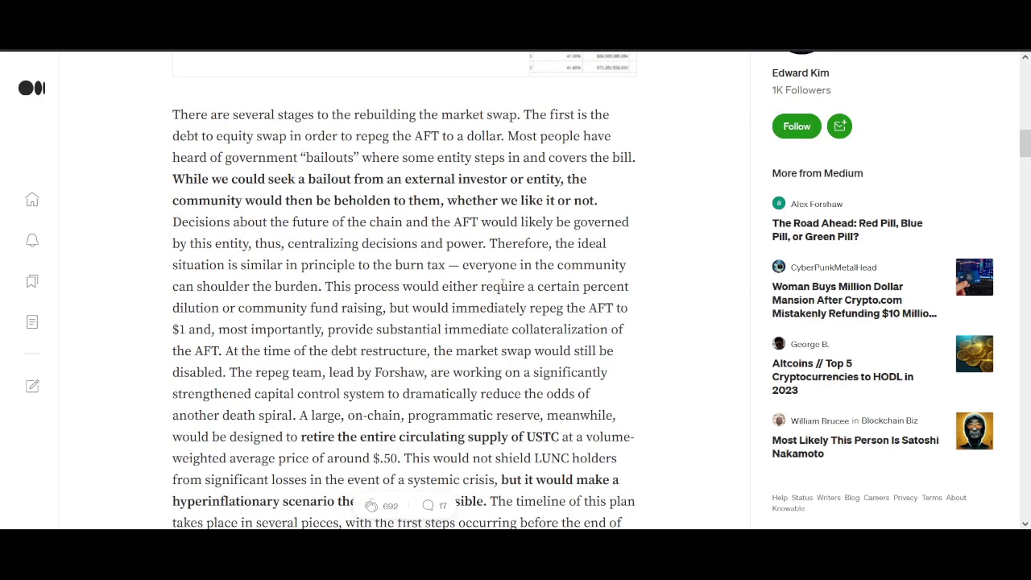
pyautogui.scroll(-2, 503, 284)
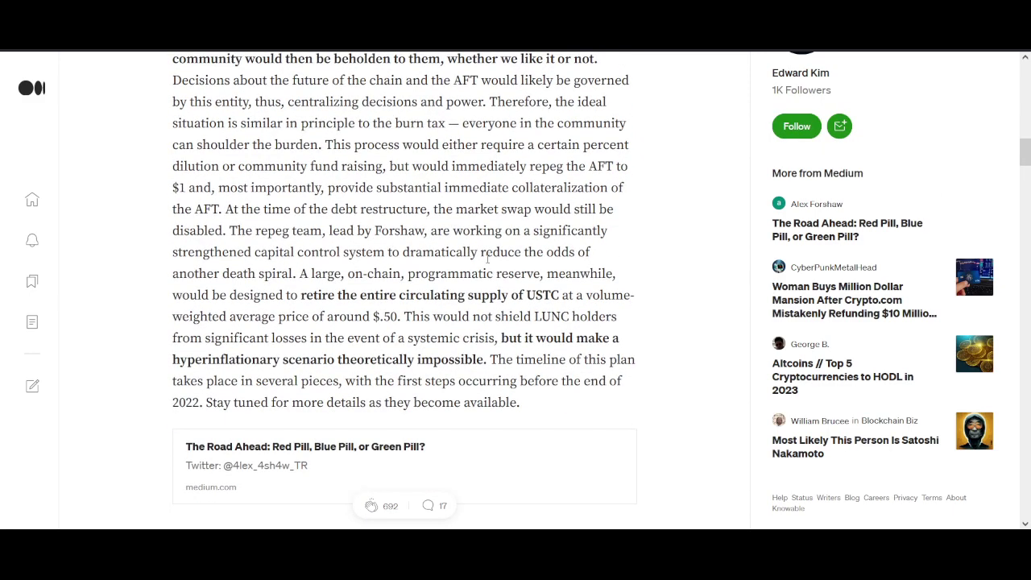
# Step: Reread the Medium article's passage on the stages of rebuilding the market swap, and return to the daily LUNC chart
pyautogui.scroll(3, 487, 258)
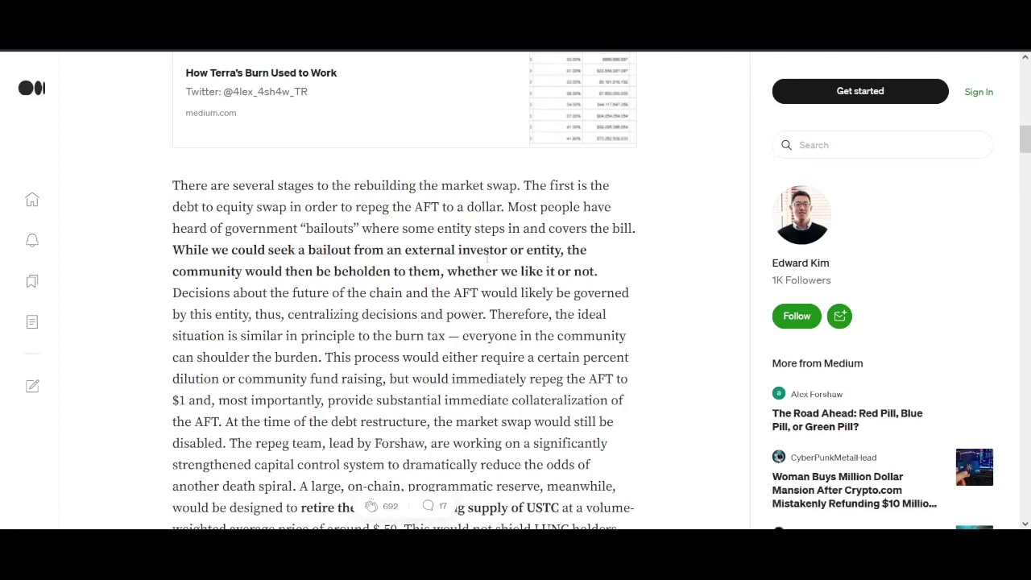
pyautogui.scroll(10, 436, 269)
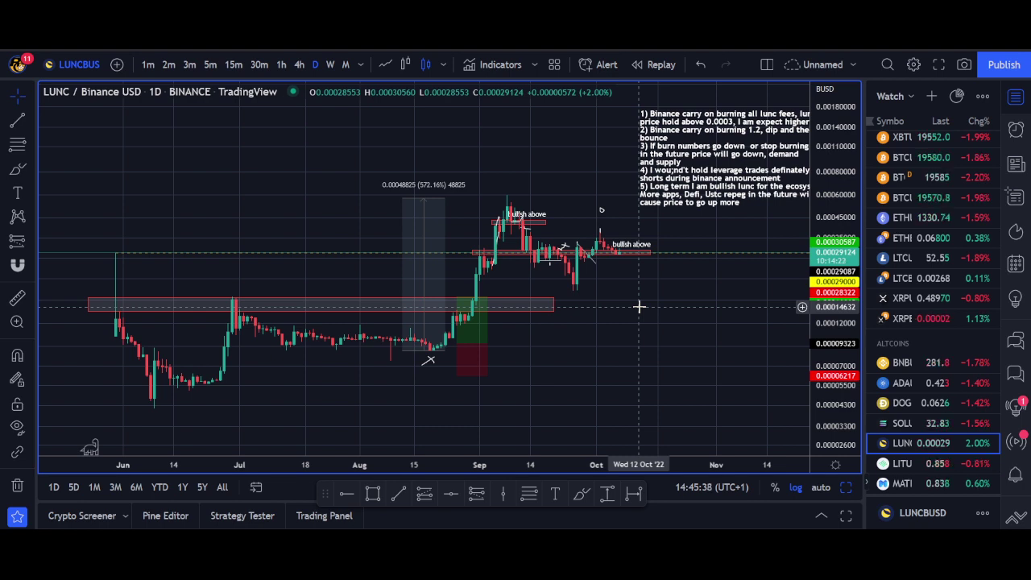
pyautogui.scroll(2, 639, 306)
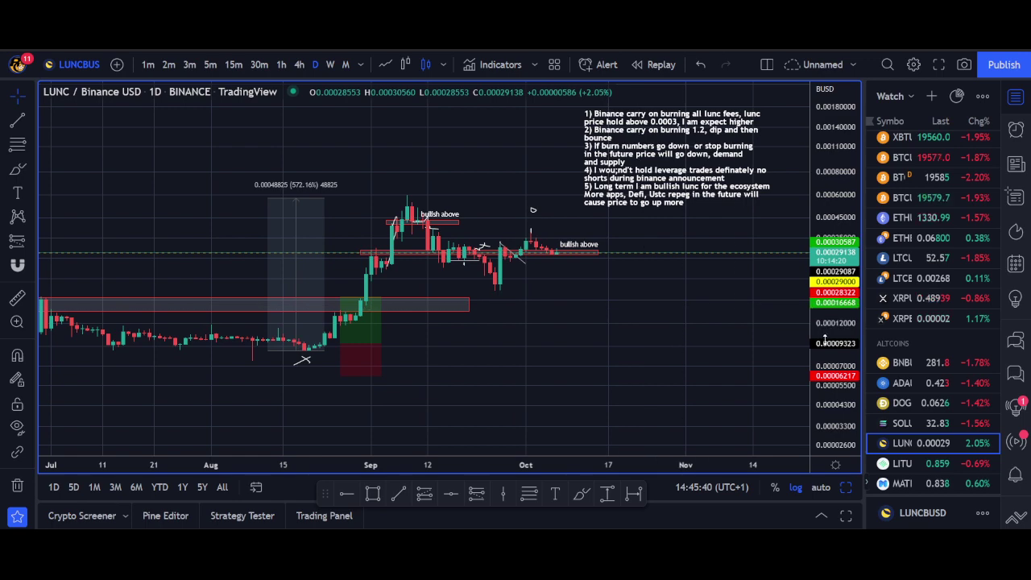
# Step: Measure the price drop from the September peak level to the late-September low on the daily LUNC chart
pyautogui.moveTo(829, 329); pyautogui.dragTo(594, 253)
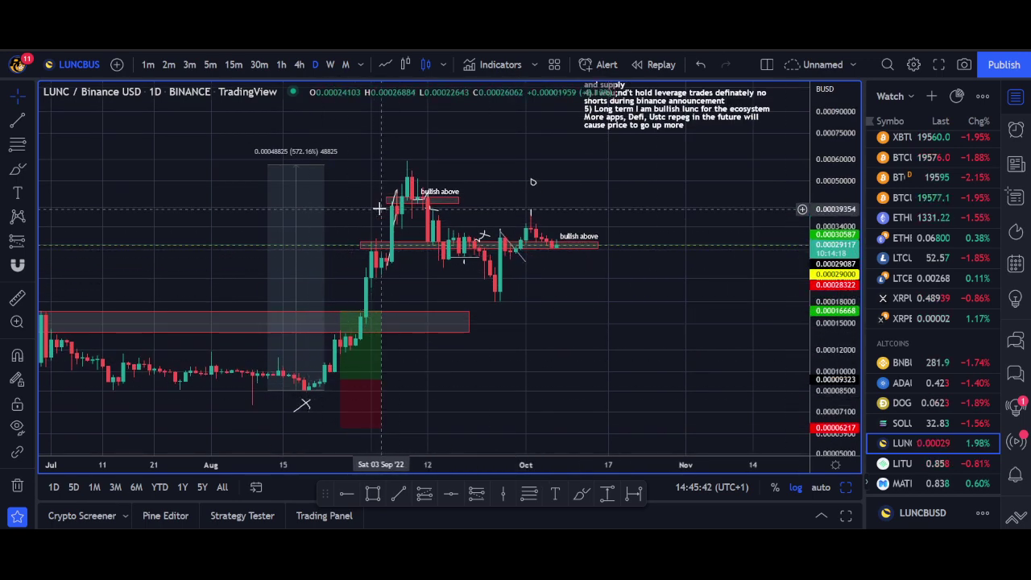
pyautogui.scroll(-1, 532, 333)
pyautogui.moveTo(208, 308)
pyautogui.mouseDown()
pyautogui.moveTo(407, 372)
pyautogui.moveTo(439, 399)
pyautogui.mouseUp()
pyautogui.click(439, 399)
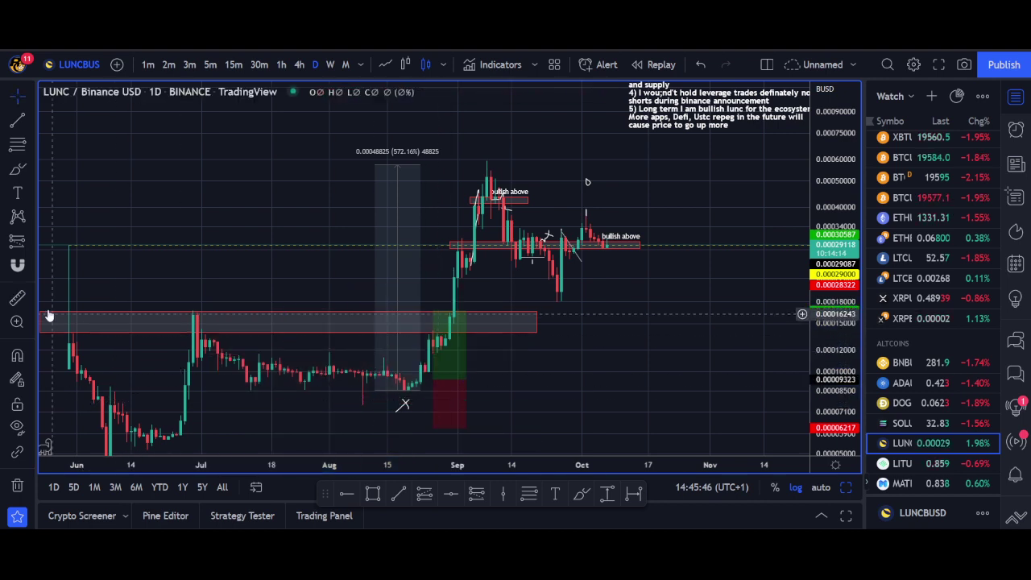
pyautogui.moveTo(542, 161); pyautogui.dragTo(618, 299)
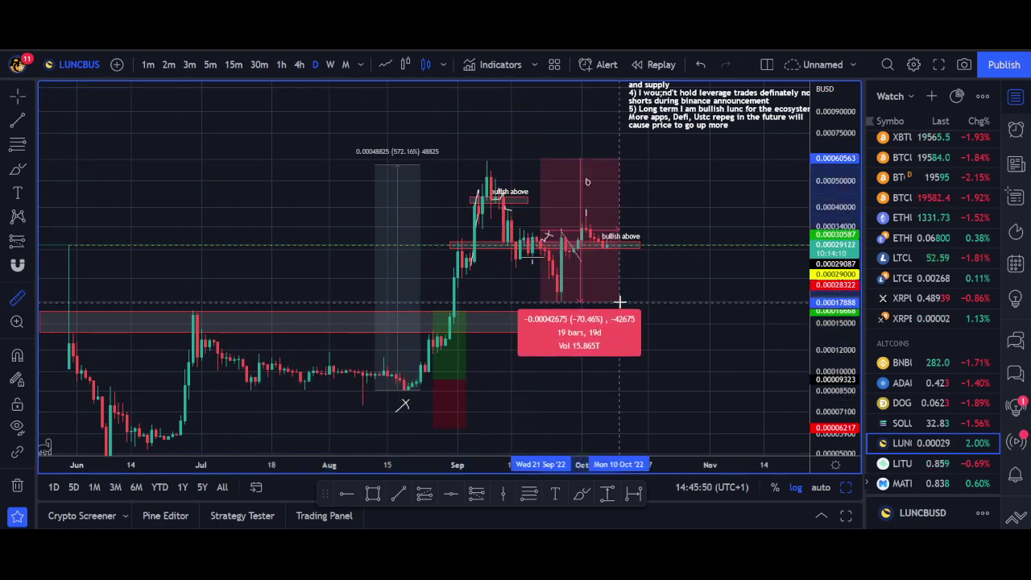
pyautogui.click(621, 298)
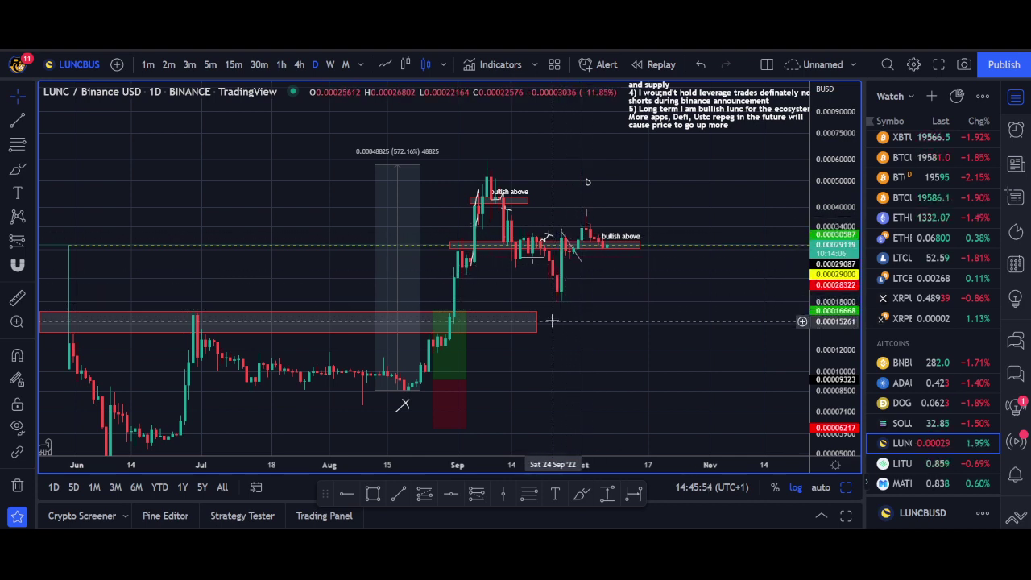
# Step: Measure the price rebound from the late-September low to the early-October high, and clear the measurement
pyautogui.scroll(2, 551, 318)
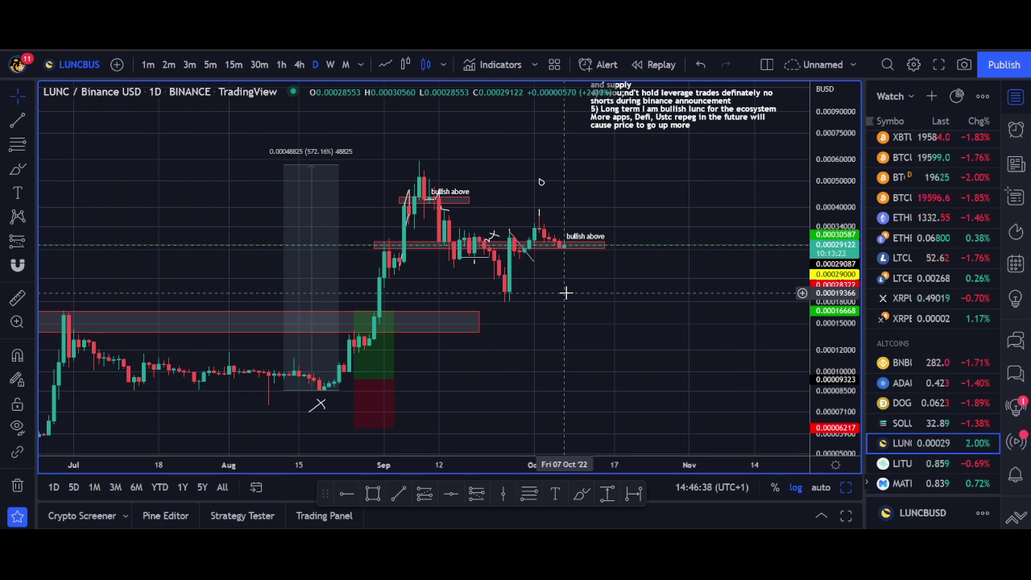
pyautogui.moveTo(389, 433)
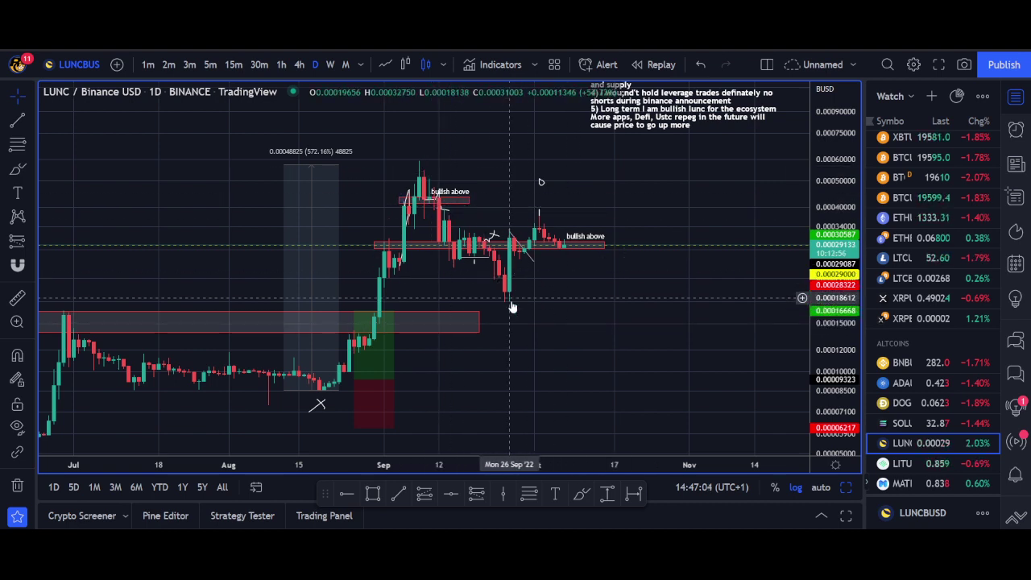
pyautogui.click(17, 298)
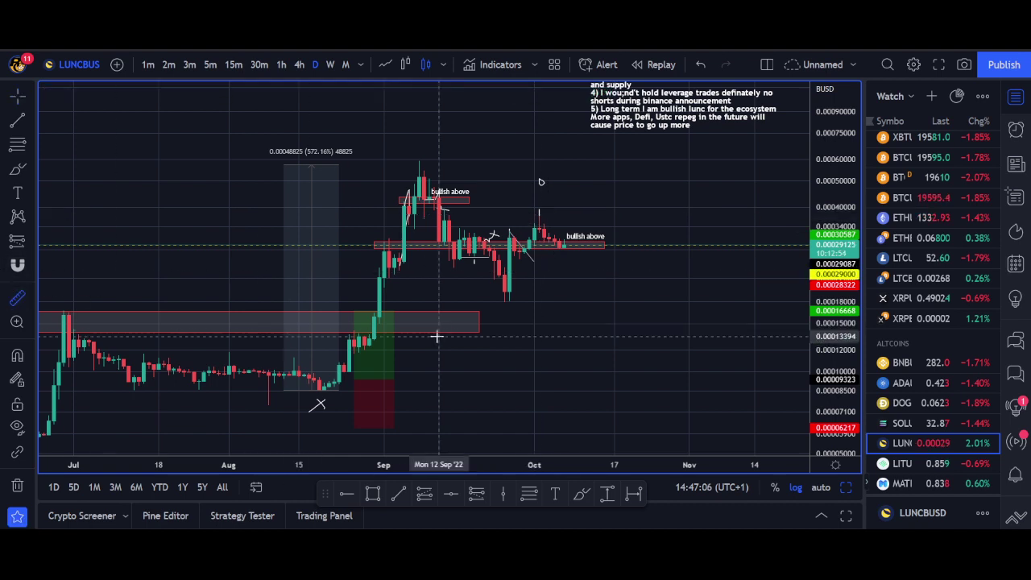
pyautogui.click(519, 303)
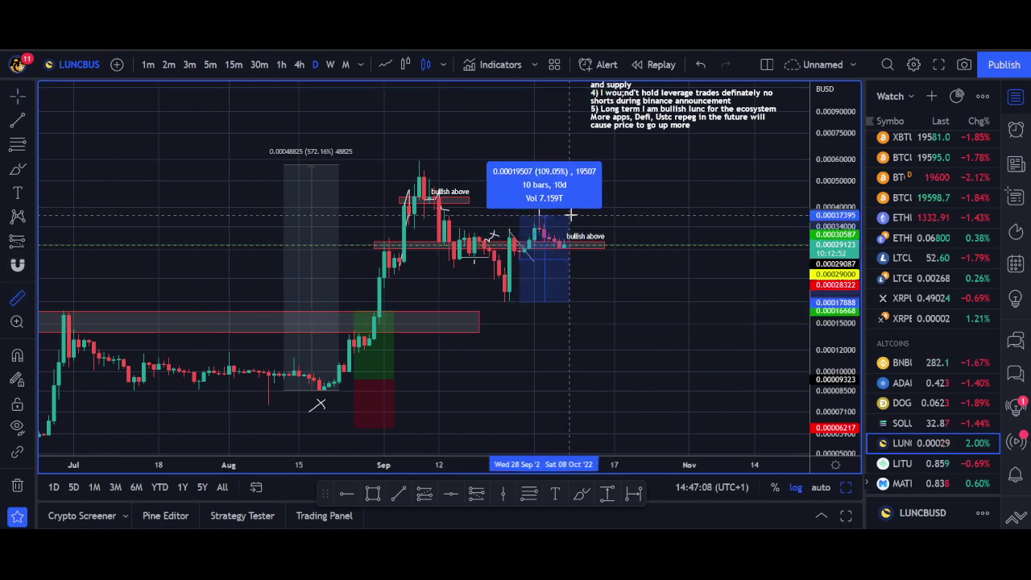
pyautogui.press('Escape')
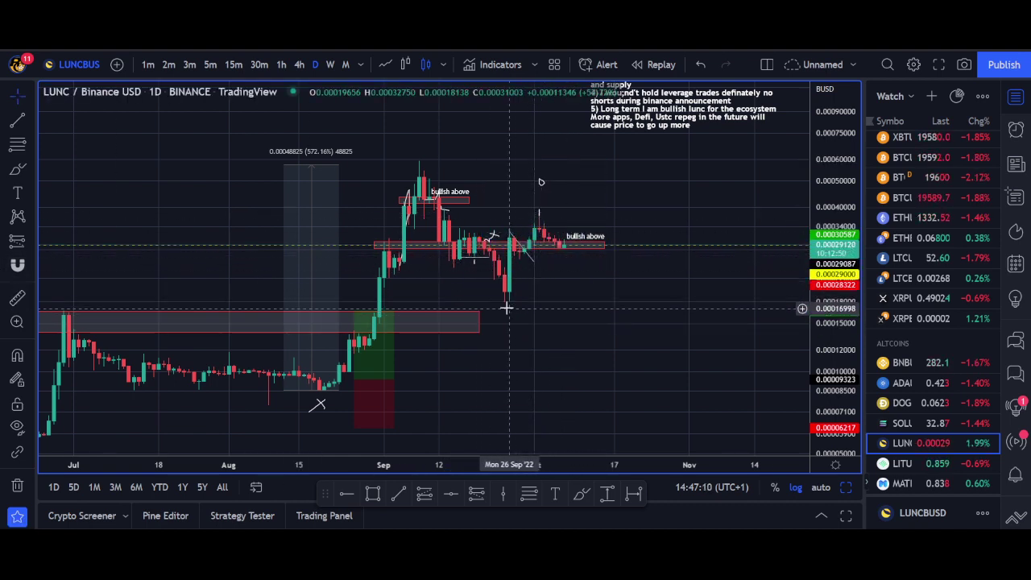
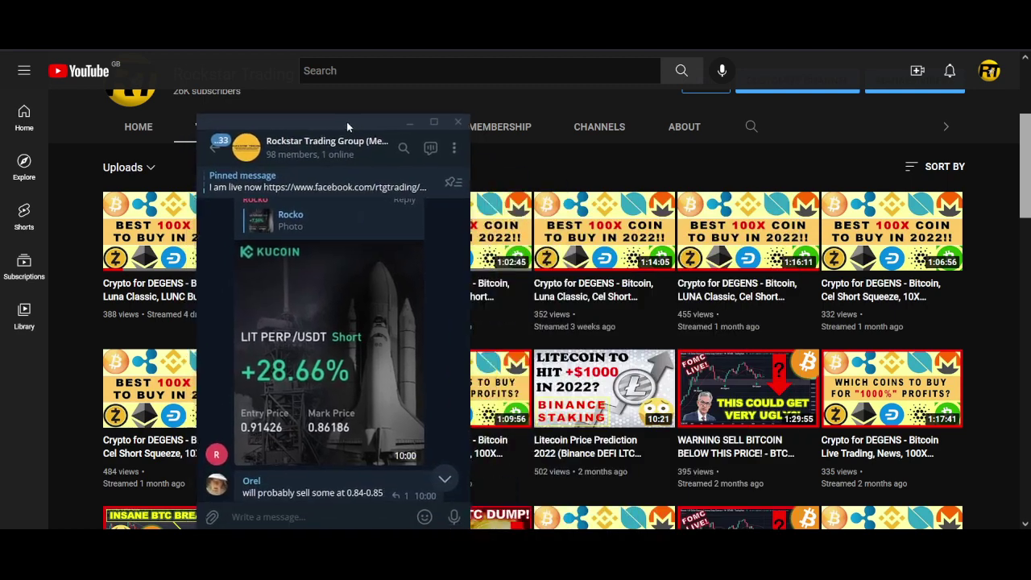
# Step: View the LIT PERP/USDT short post in the Rockstar Trading Group chat, and go to the group's website link on the YouTube channel banner
pyautogui.scroll(1, 273, 450)
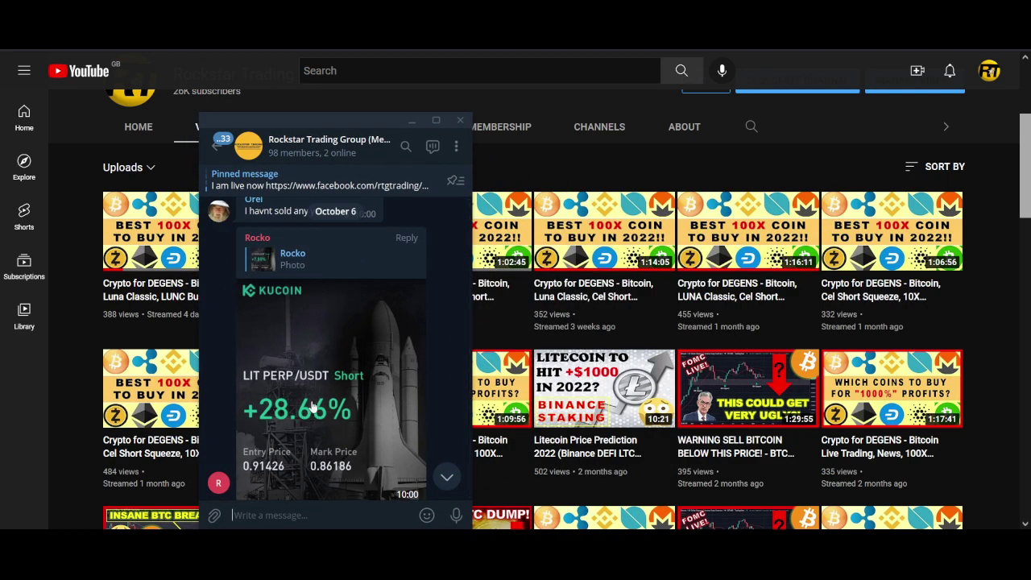
pyautogui.hotkey('alt', 'Tab')
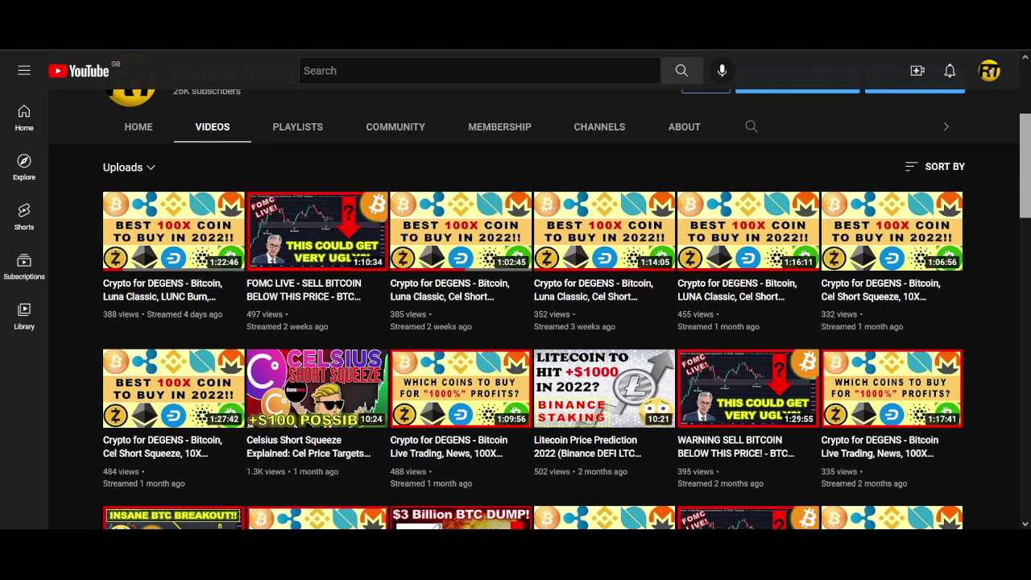
pyautogui.scroll(3, 841, 171)
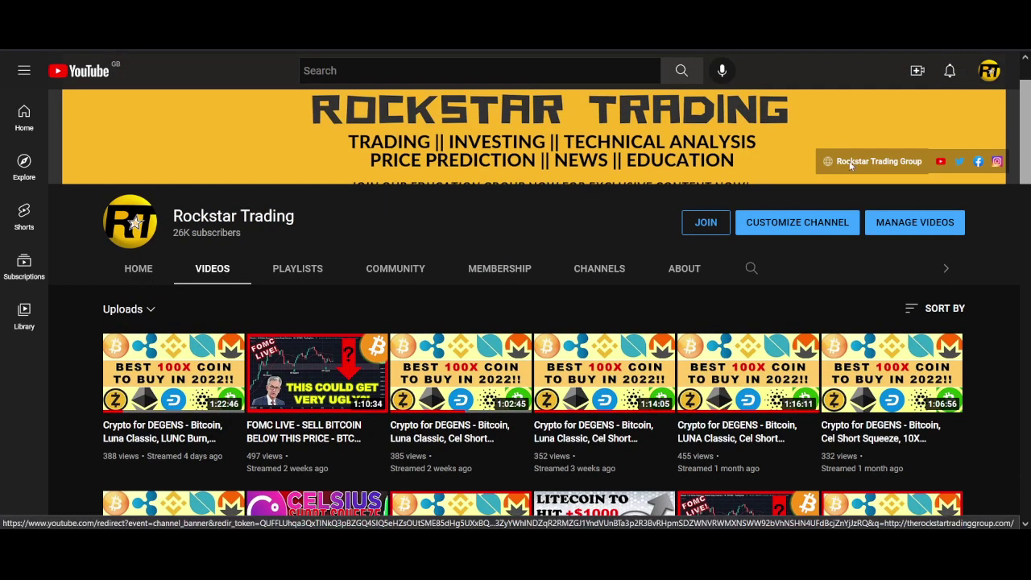
pyautogui.click(838, 172)
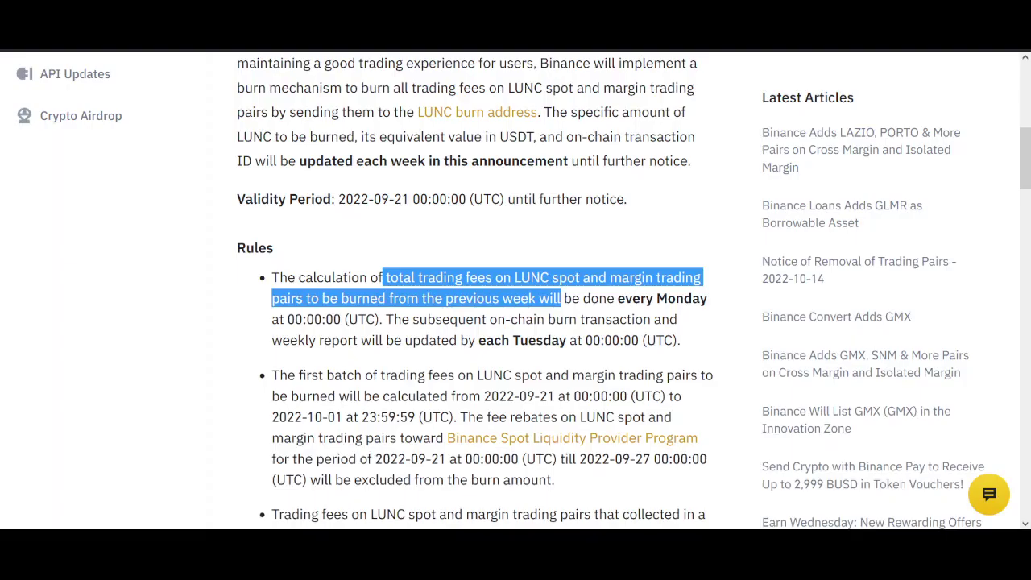
# Step: Switch to Binance's LUNC burn announcement, clear the text highlight and read the fee rules and the burn records table
pyautogui.click(579, 304)
pyautogui.scroll(-8, 584, 338)
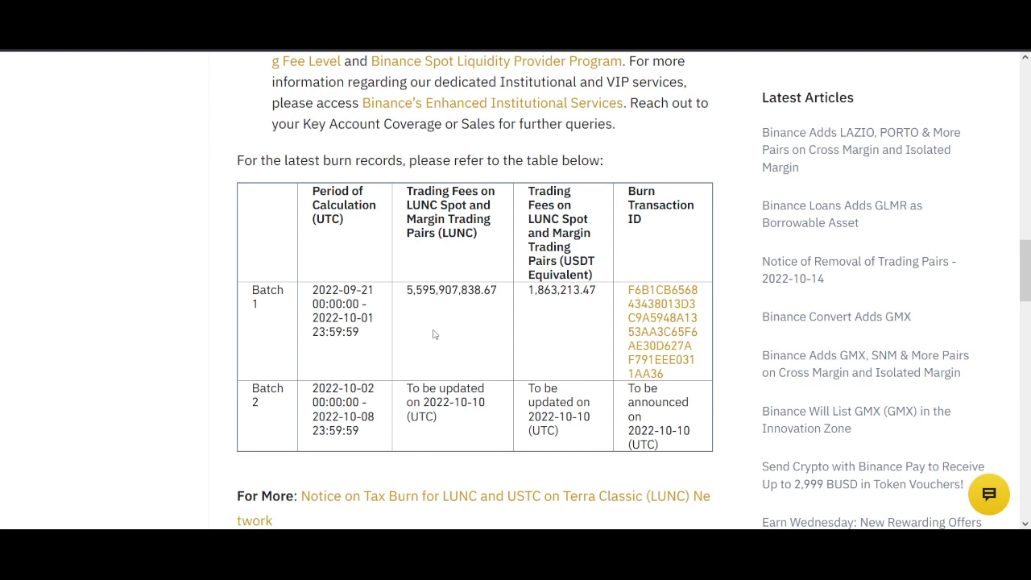
pyautogui.scroll(3, 354, 330)
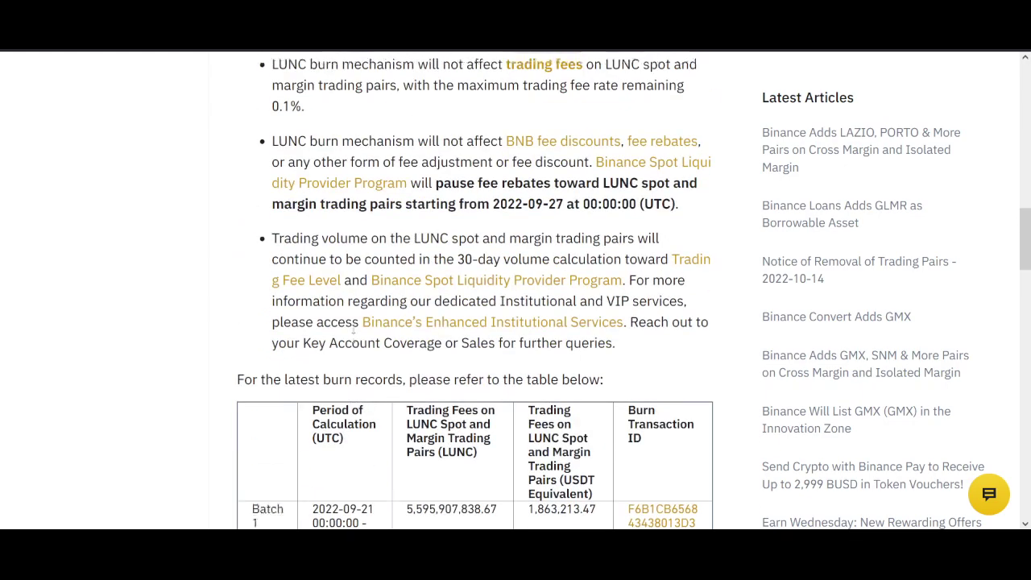
pyautogui.scroll(-3, 355, 330)
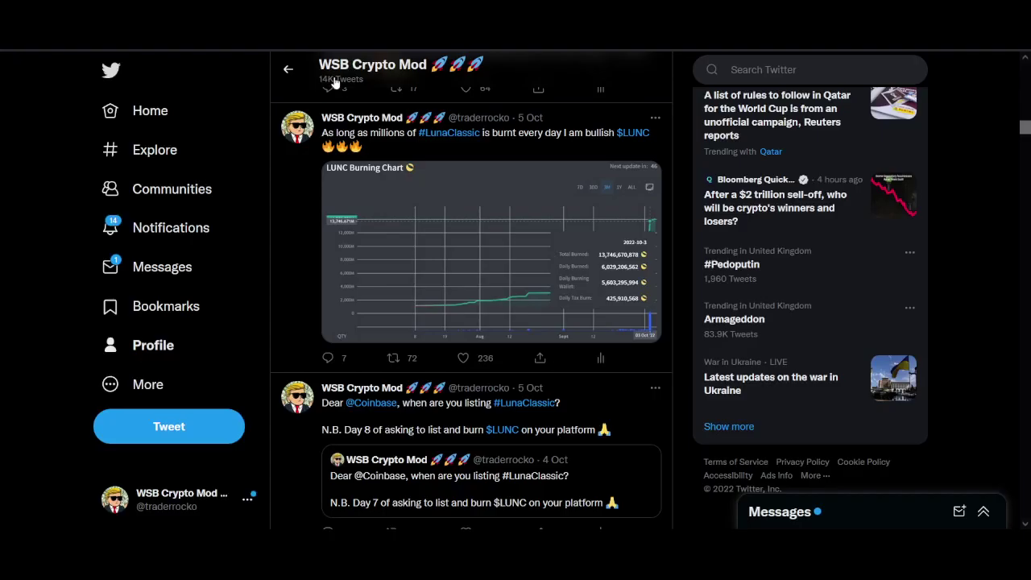
# Step: Switch to the WSB Crypto Mod Twitter profile and read from the LUNC Burning Chart tweet up to the newest posts
pyautogui.scroll(3, 407, 298)
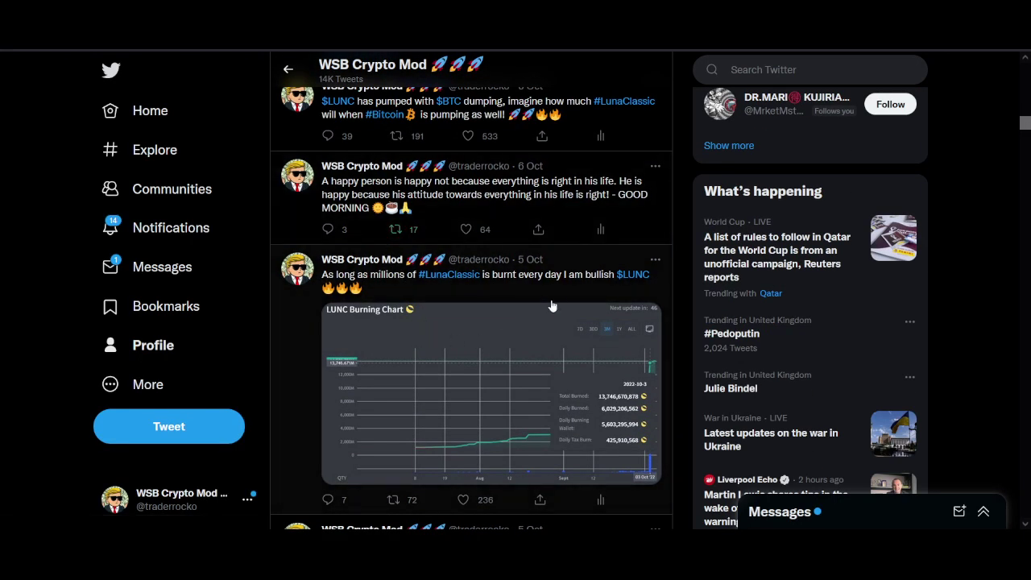
pyautogui.scroll(1, 487, 355)
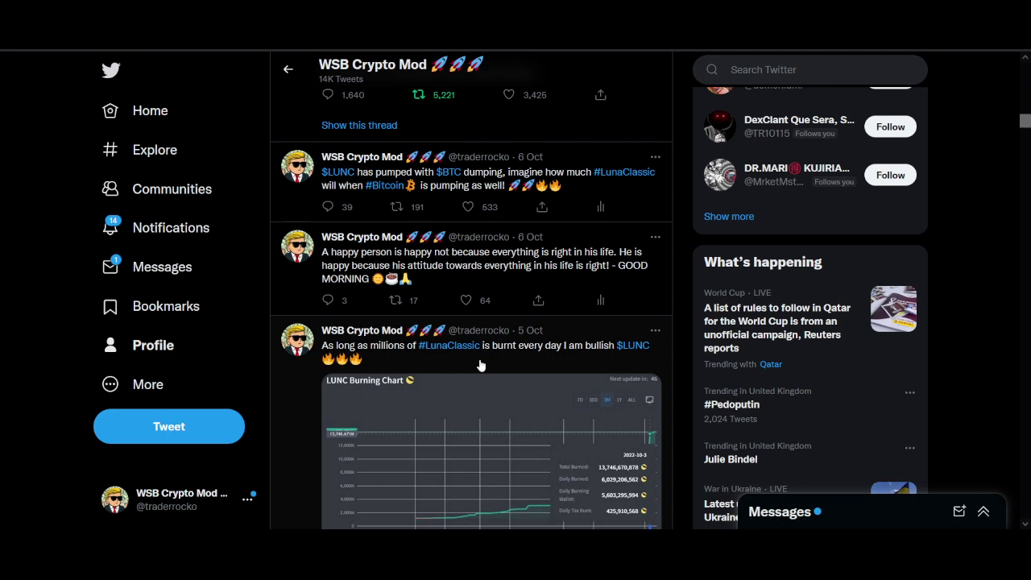
pyautogui.scroll(5, 480, 366)
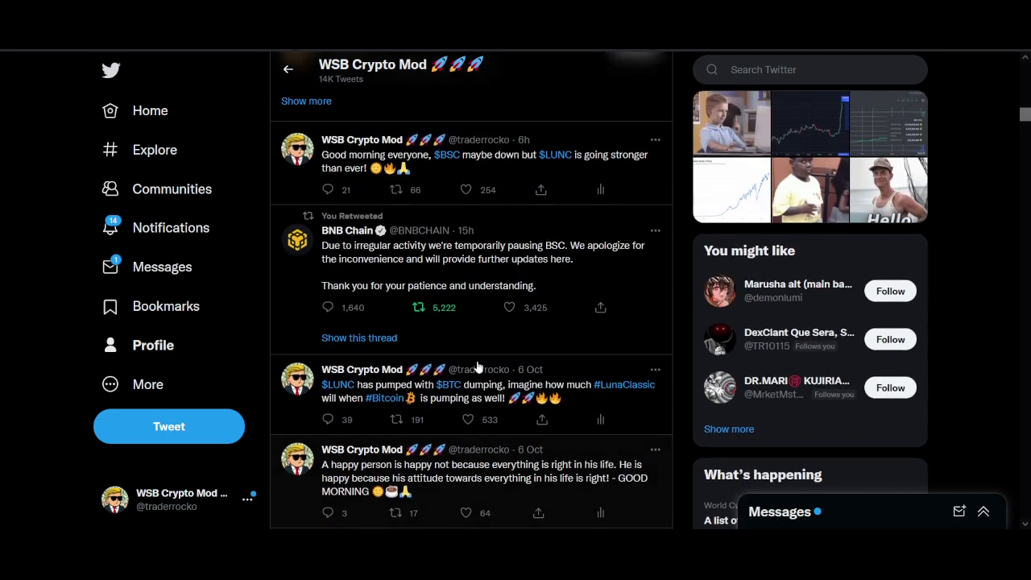
pyautogui.scroll(3, 478, 367)
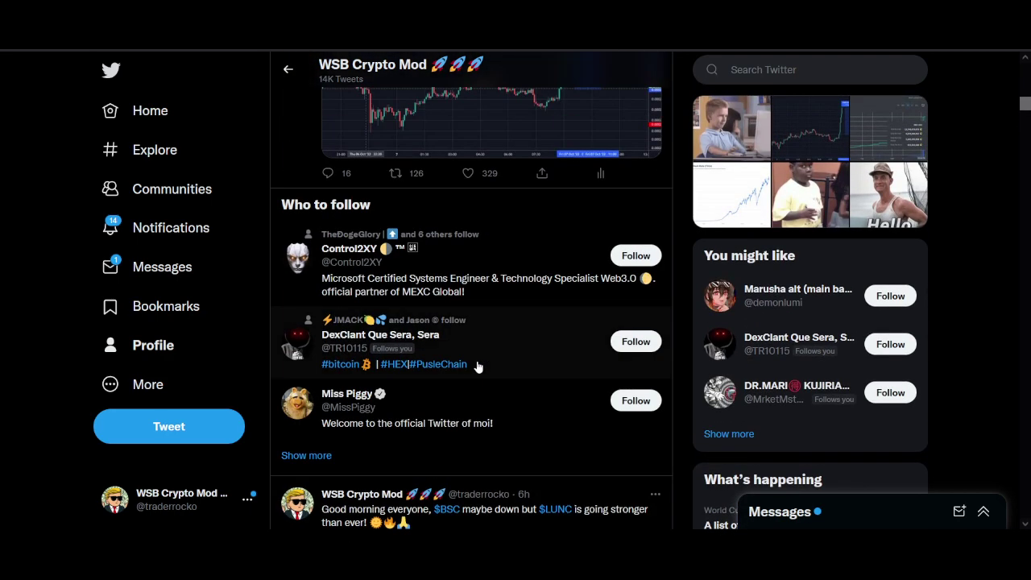
pyautogui.scroll(2, 478, 367)
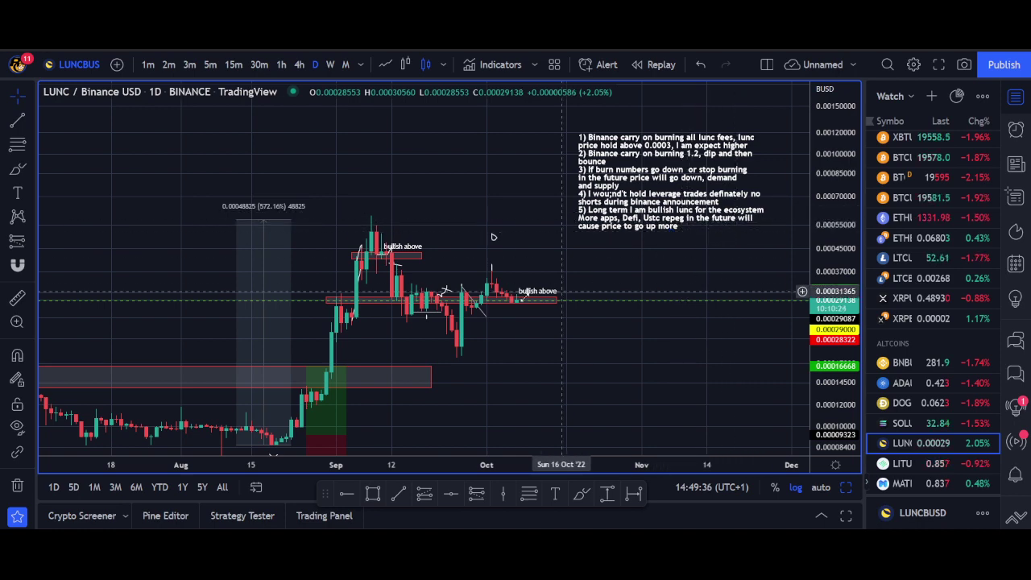
# Step: Return to the daily LUNC chart and examine the August low, the September breakout zone and the current "bullish above" level
pyautogui.moveTo(252, 419); pyautogui.dragTo(331, 322)
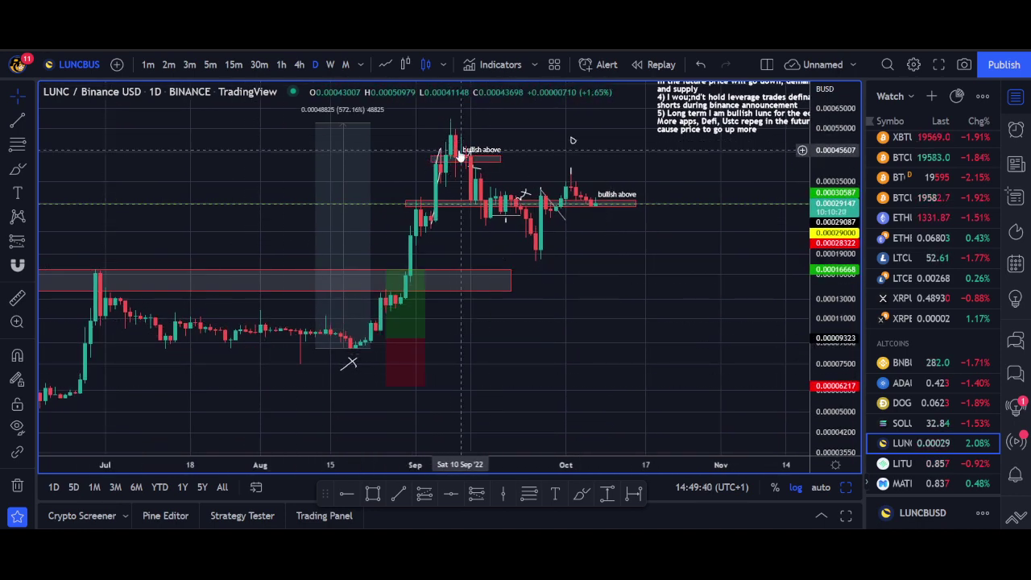
pyautogui.scroll(2, 378, 141)
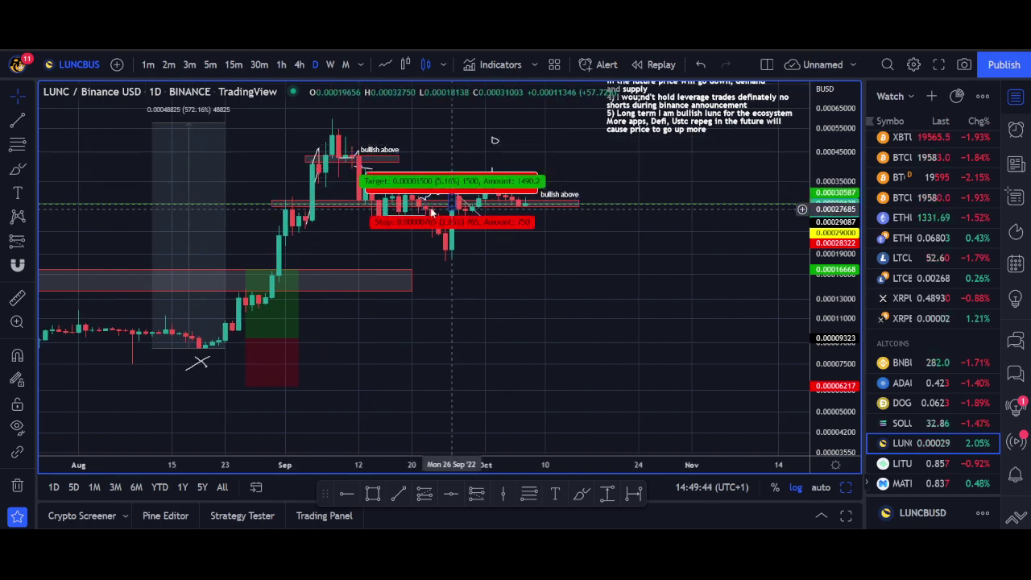
pyautogui.hscroll(-3, 564, 213)
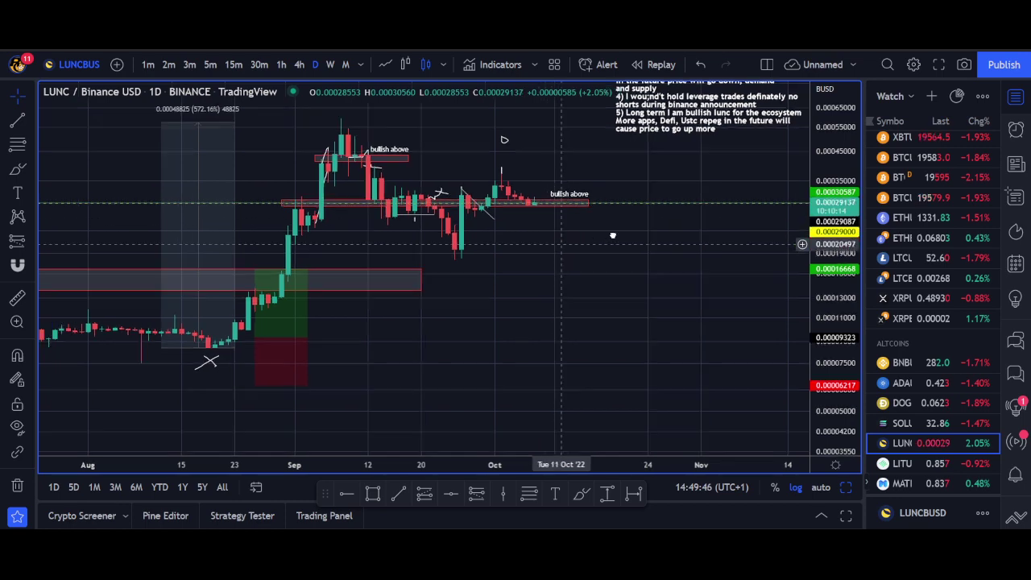
pyautogui.scroll(-5, 367, 346)
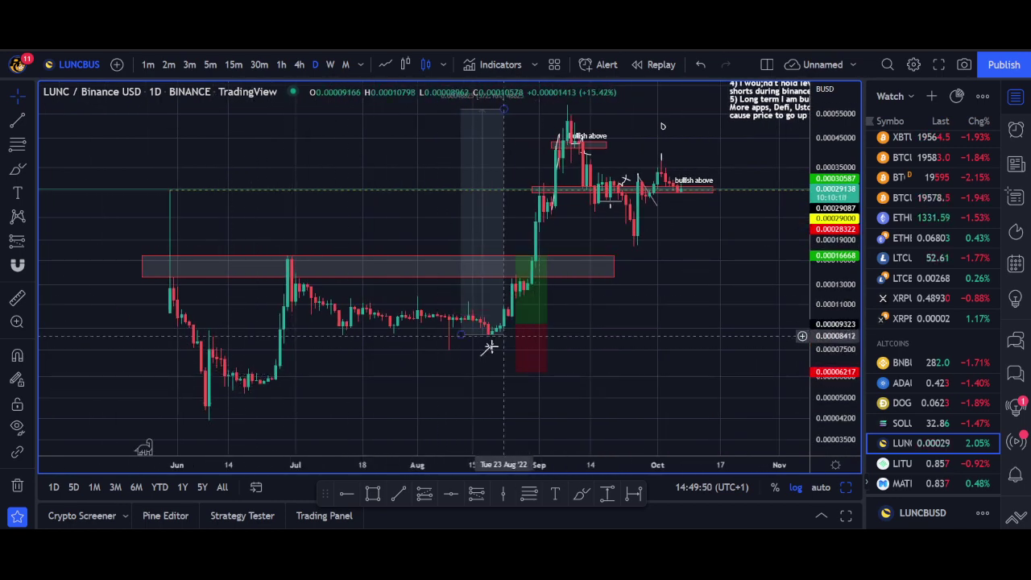
pyautogui.click(540, 263)
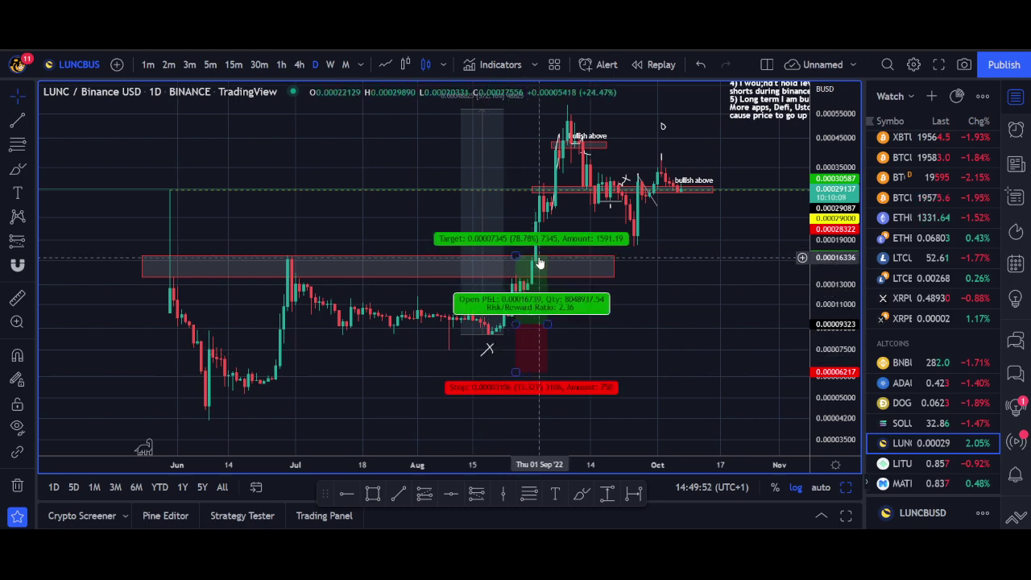
pyautogui.click(651, 190)
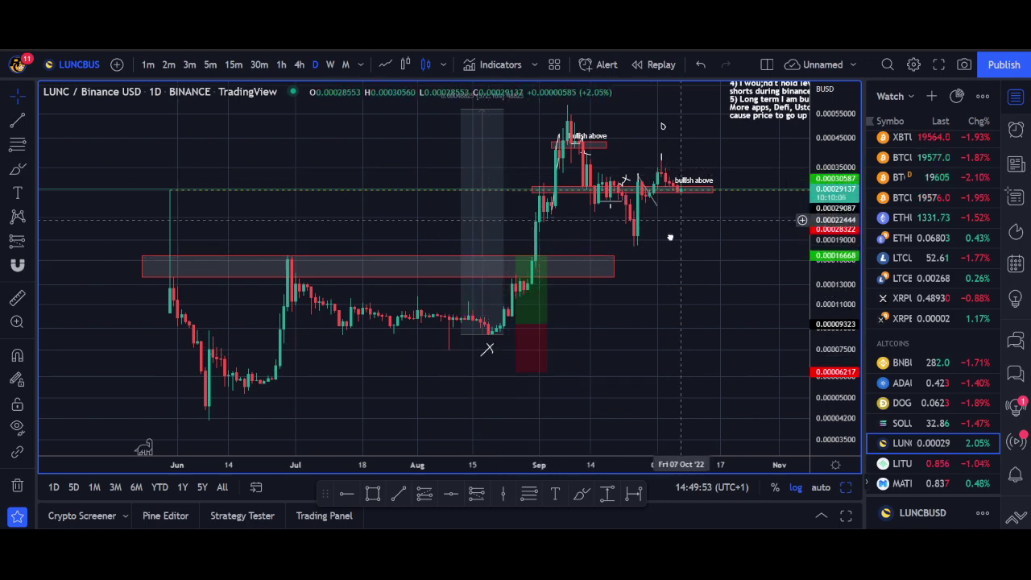
pyautogui.moveTo(669, 233); pyautogui.dragTo(619, 299)
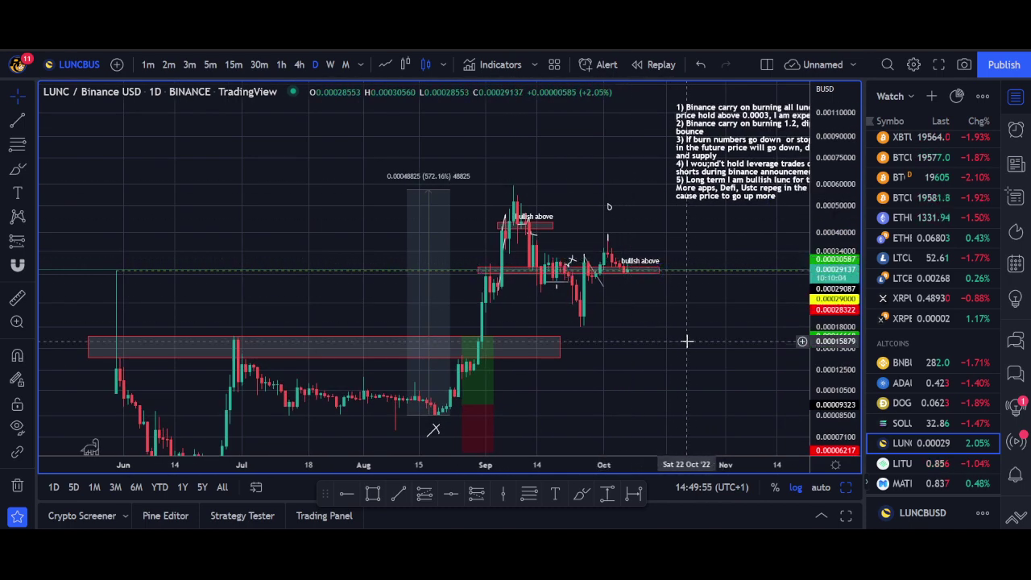
# Step: Switch the LUNC chart to the 4-hour timeframe and show the price action from September to early October
pyautogui.scroll(3, 686, 340)
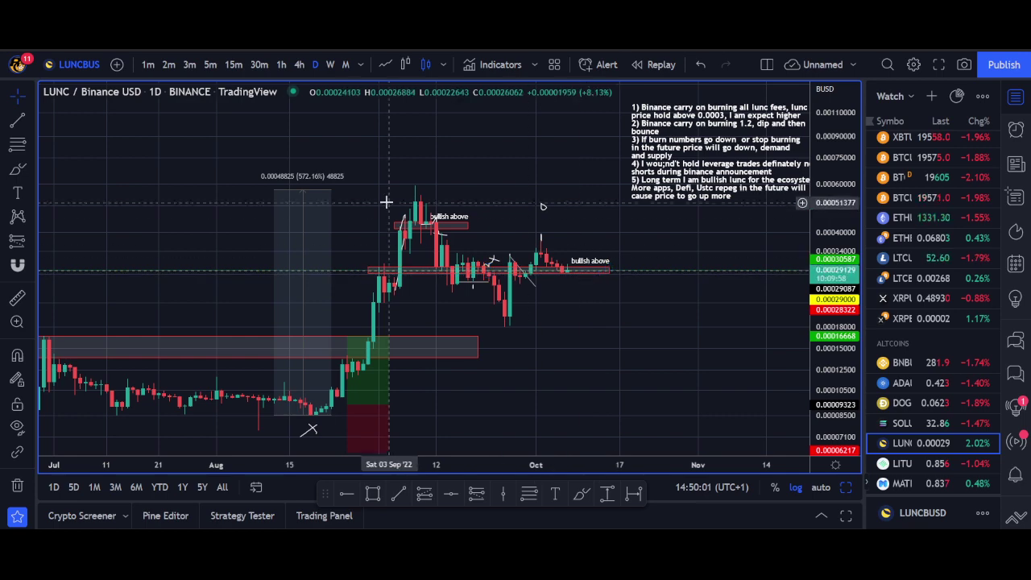
pyautogui.click(299, 65)
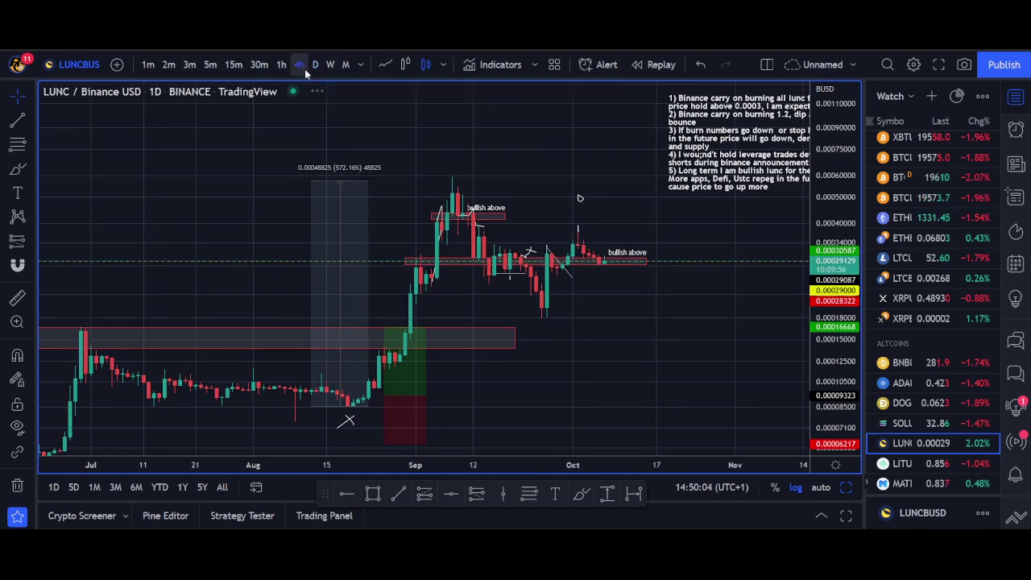
pyautogui.scroll(-3, 413, 208)
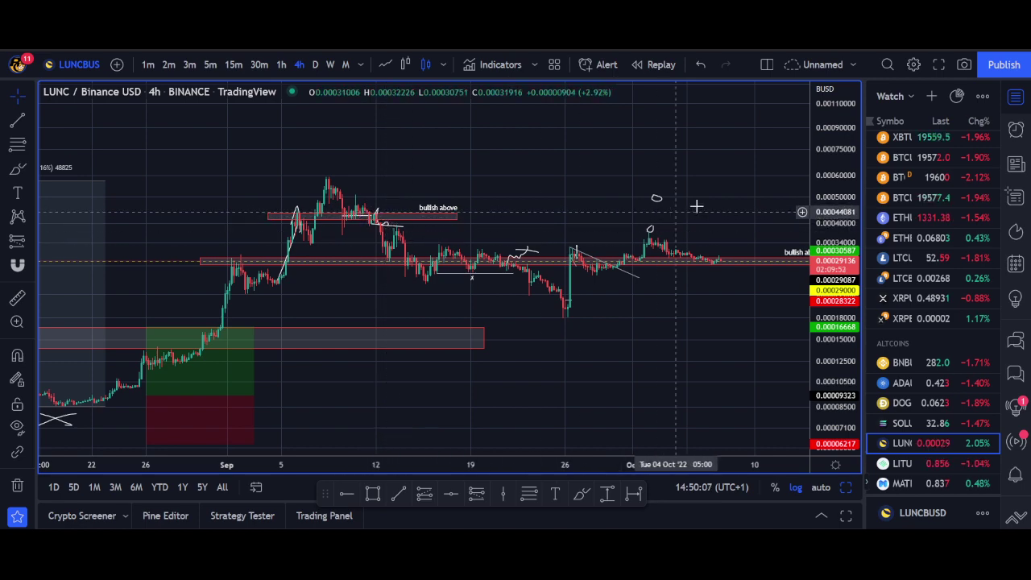
# Step: Examine the early-October price action and the empty area ahead of the latest candles on the 4-hour LUNC chart
pyautogui.moveTo(706, 212); pyautogui.dragTo(585, 168)
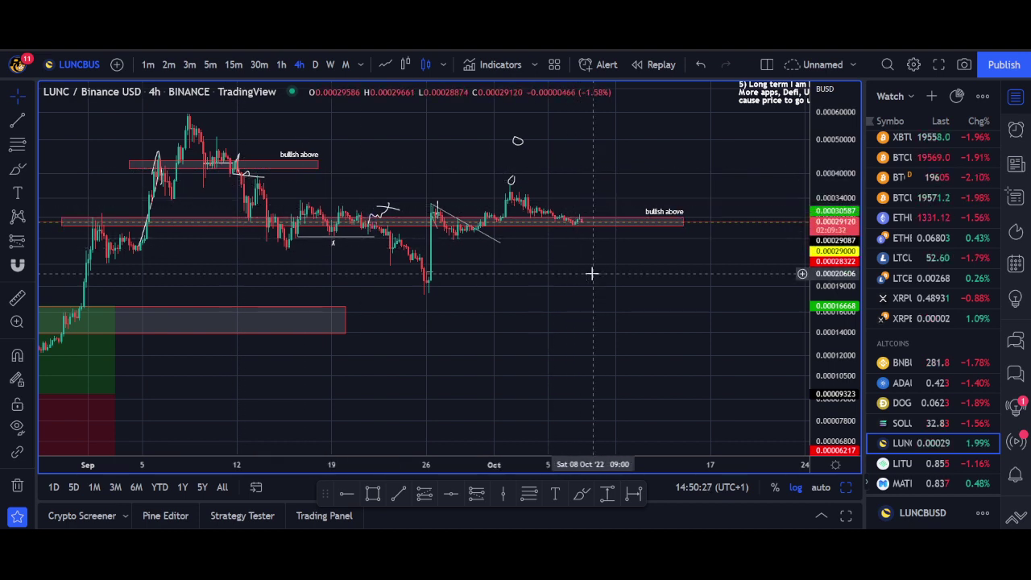
pyautogui.scroll(-2, 592, 274)
pyautogui.scroll(-1, 645, 315)
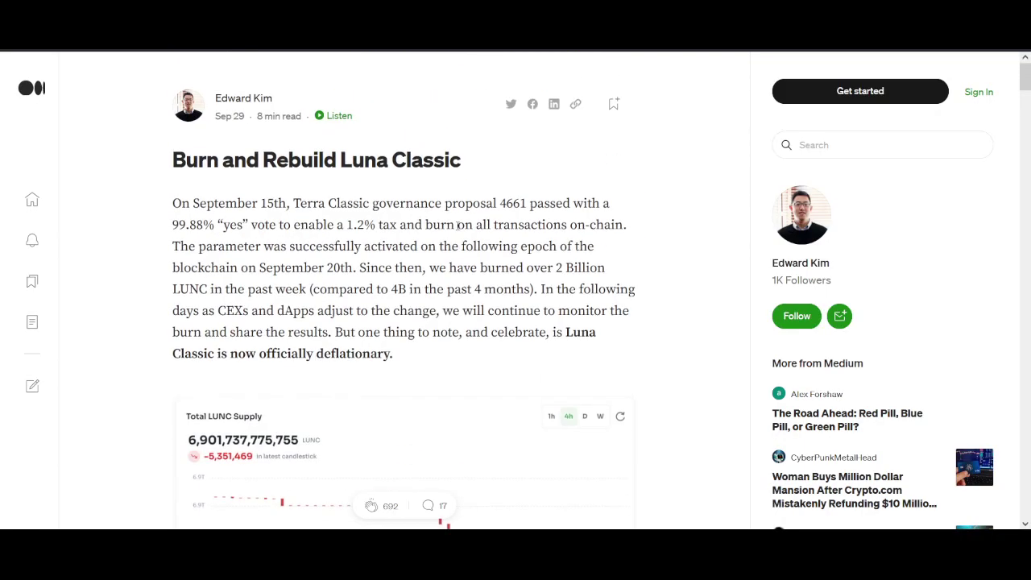
# Step: Switch to the Medium article "Burn and Rebuild Luna Classic" and read down to the Rebuild the Algorithmic Fungible Token (AFT) section
pyautogui.scroll(-7, 457, 225)
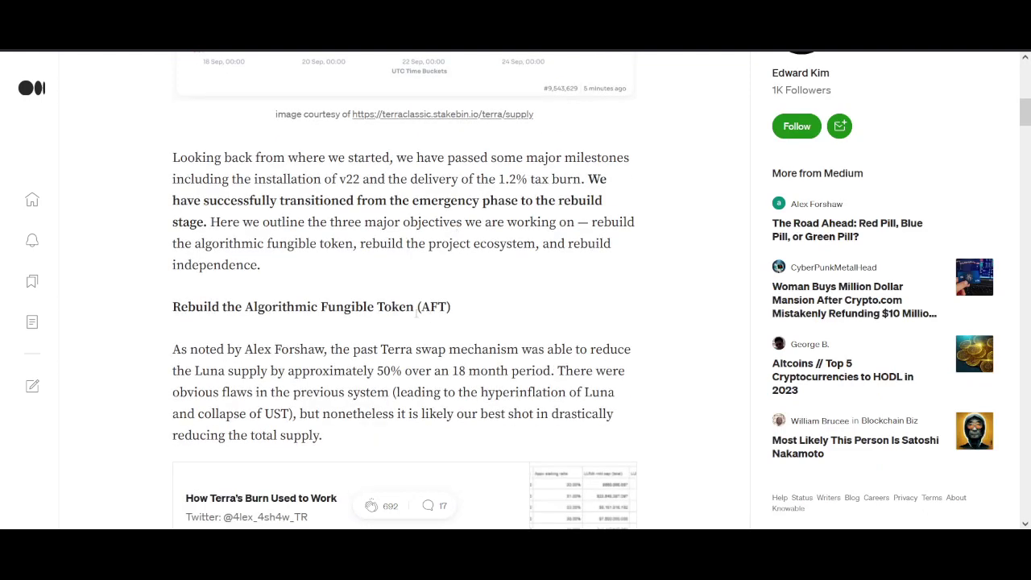
pyautogui.scroll(-1, 417, 309)
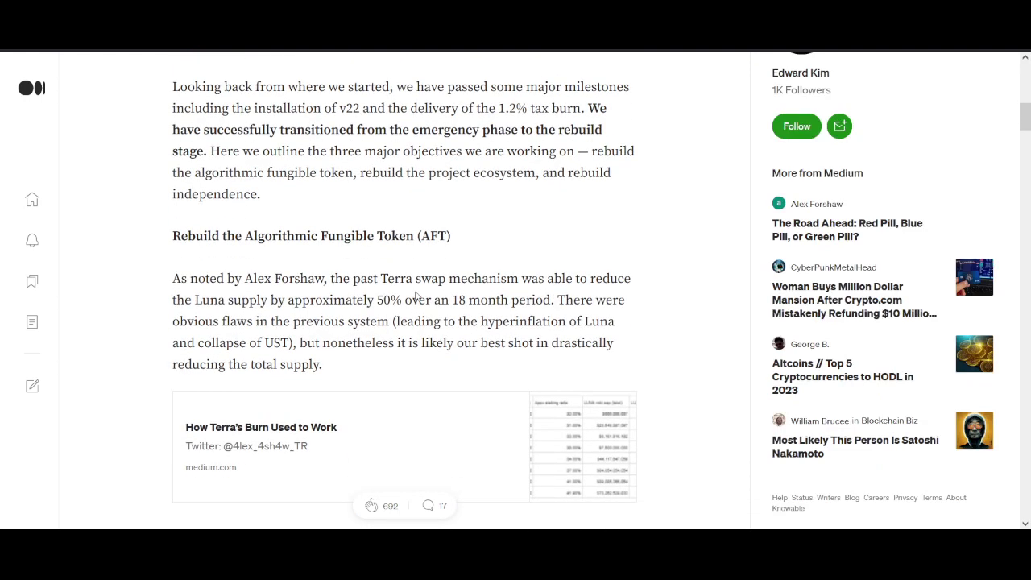
pyautogui.scroll(2, 416, 296)
pyautogui.scroll(-2, 217, 282)
pyautogui.scroll(2, 346, 370)
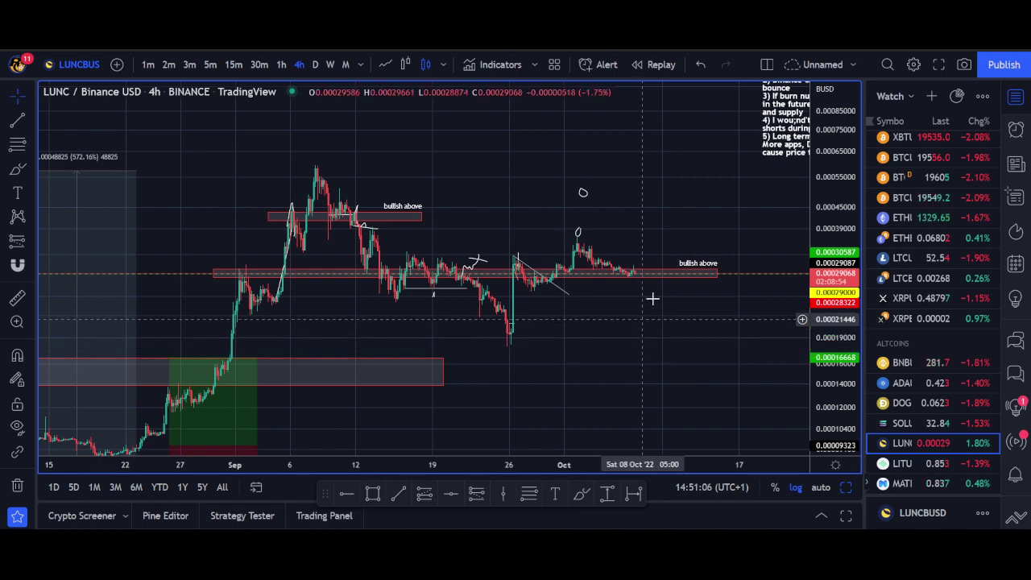
# Step: Return to the 4-hour LUNC chart, view its history since June and measure the early-September rise toward the peak
pyautogui.scroll(-5, 723, 343)
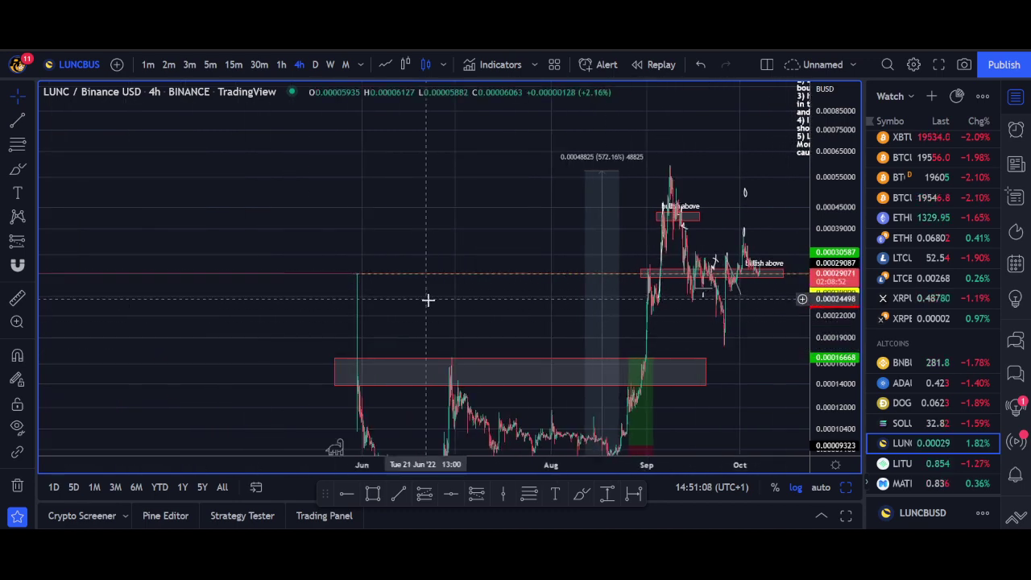
pyautogui.scroll(5, 426, 299)
pyautogui.click(17, 298)
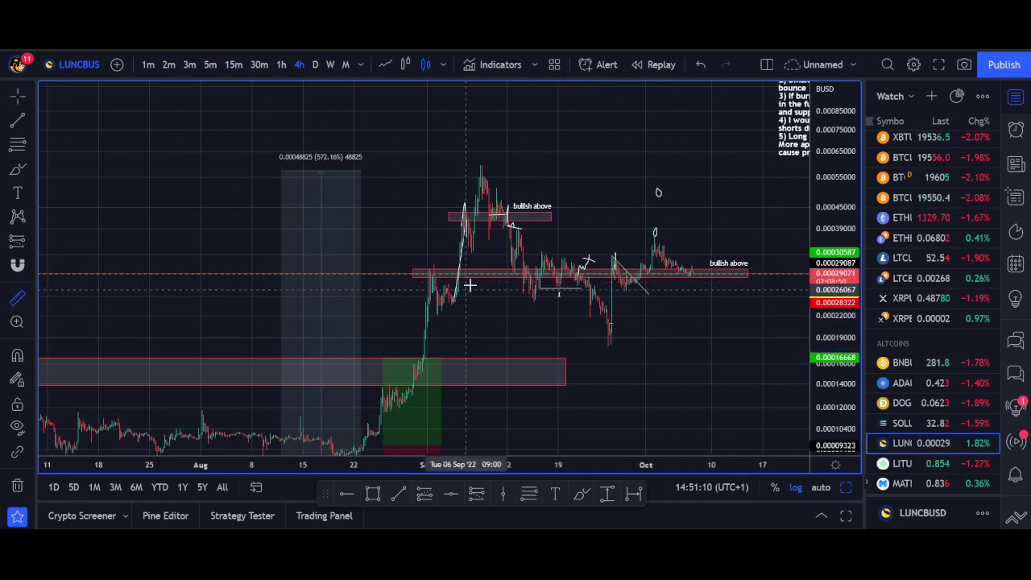
pyautogui.click(477, 279)
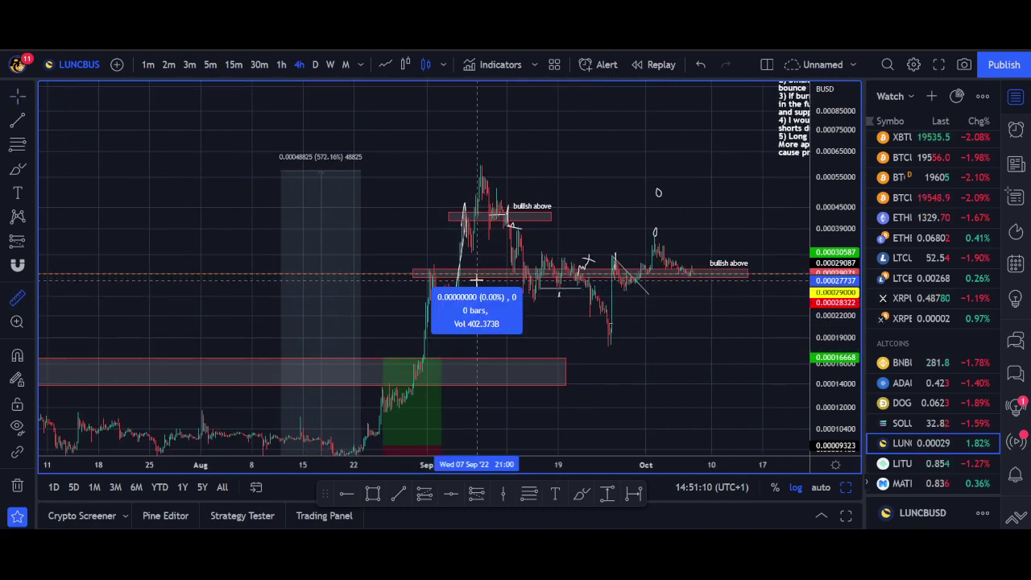
pyautogui.click(504, 173)
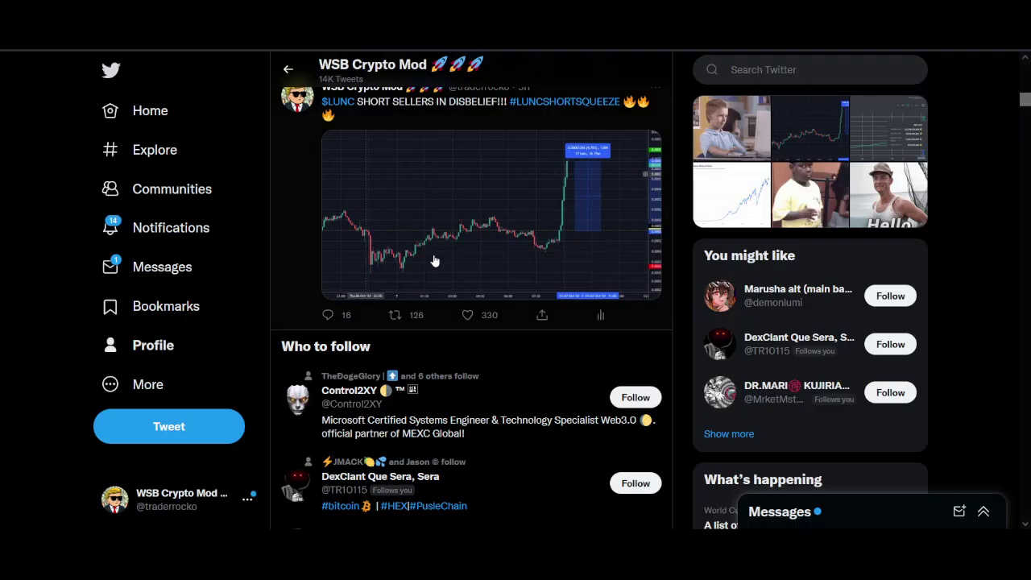
# Step: Show the LUNC short squeeze tweet on the WSB Crypto Mod Twitter profile and return to the current "bullish above" zone on the 4-hour chart
pyautogui.scroll(2, 434, 261)
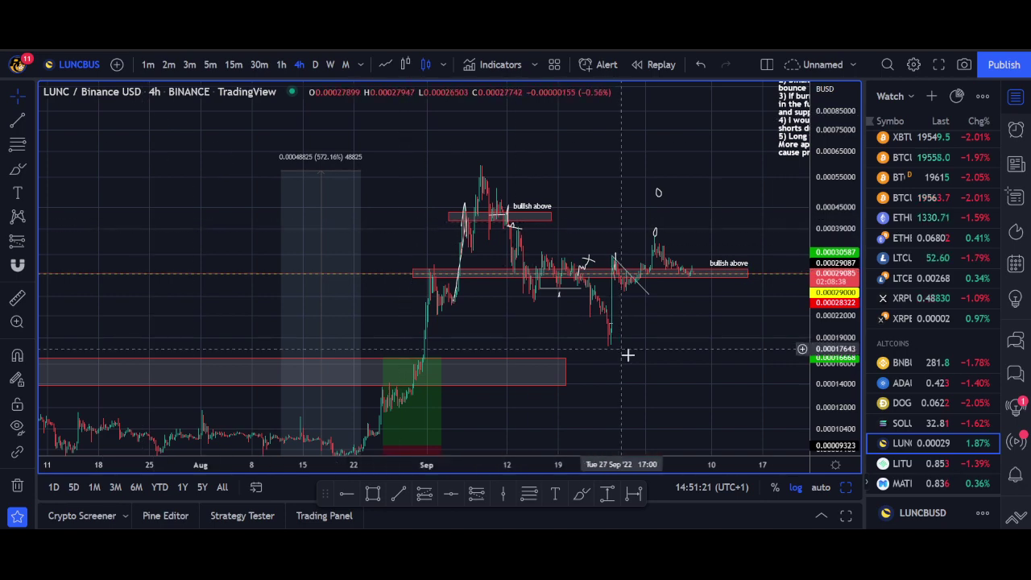
pyautogui.scroll(1, 628, 355)
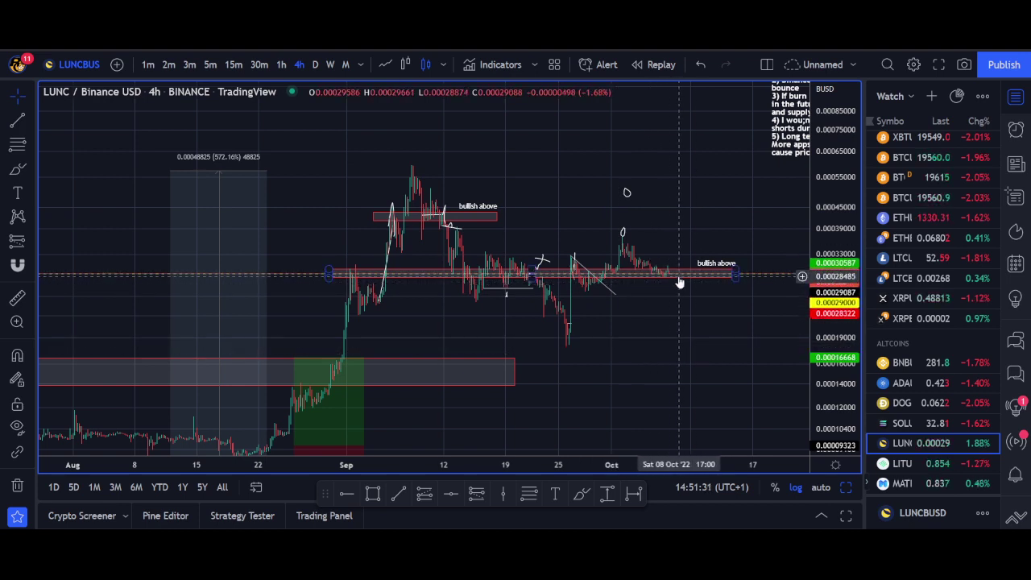
pyautogui.scroll(2, 679, 281)
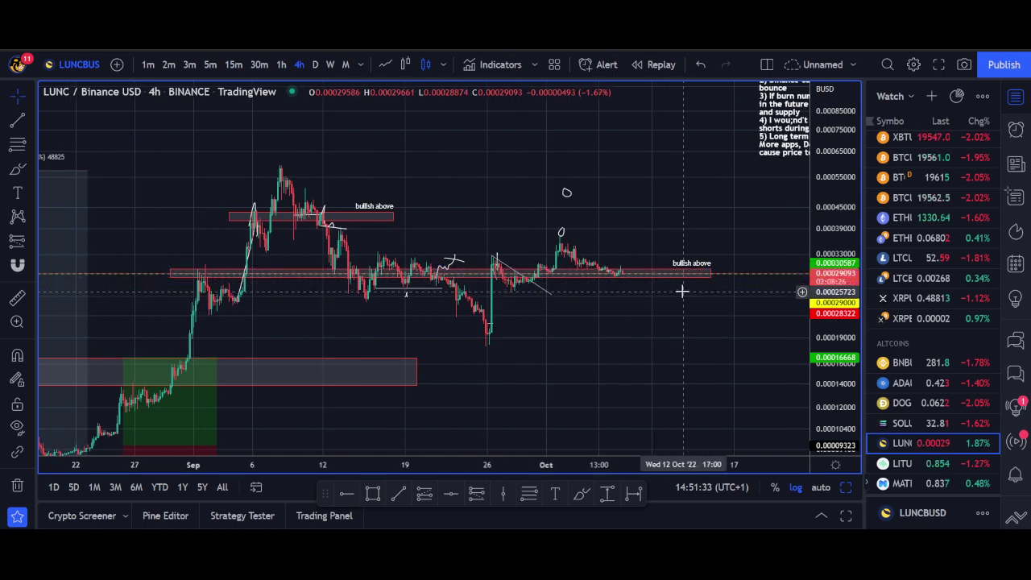
# Step: Bring the five-point outlook note into view beside the price action and move it slightly lower on the chart
pyautogui.scroll(-3, 683, 290)
pyautogui.moveTo(685, 313); pyautogui.dragTo(573, 318)
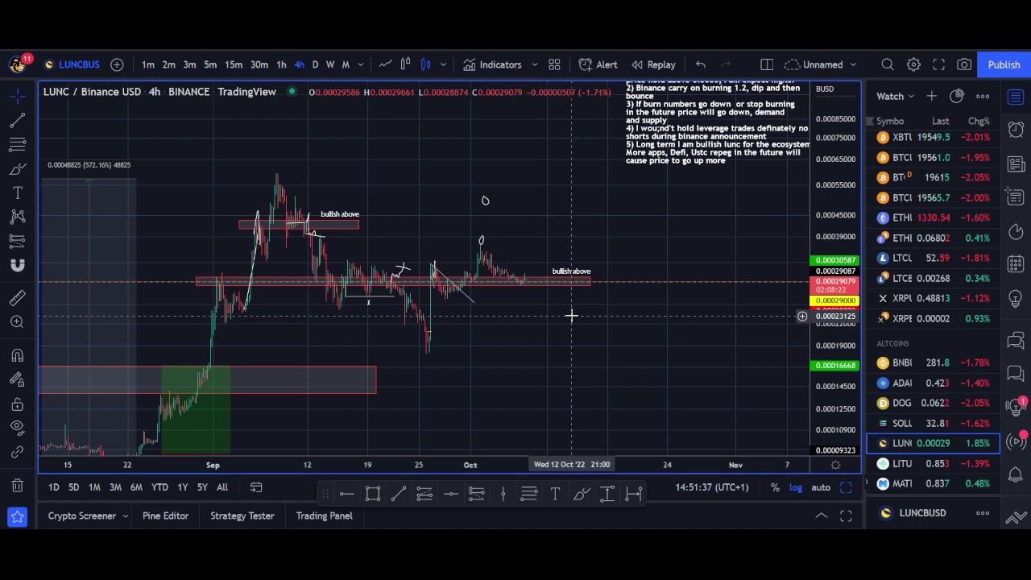
pyautogui.moveTo(677, 142); pyautogui.dragTo(661, 181)
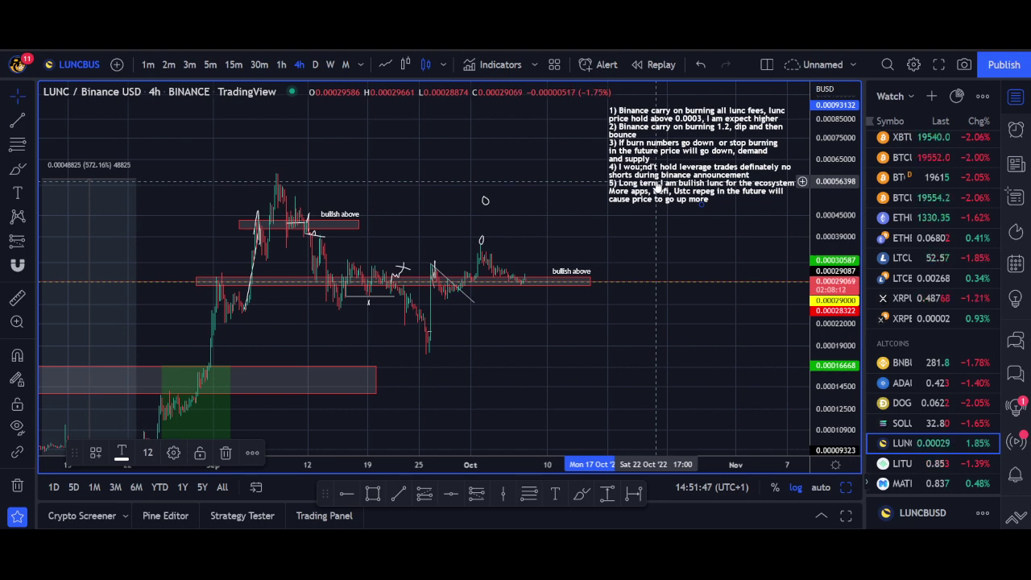
# Step: Measure the price move from the late-September low up to the current "bullish above" zone on the 4-hour chart
pyautogui.scroll(2, 659, 187)
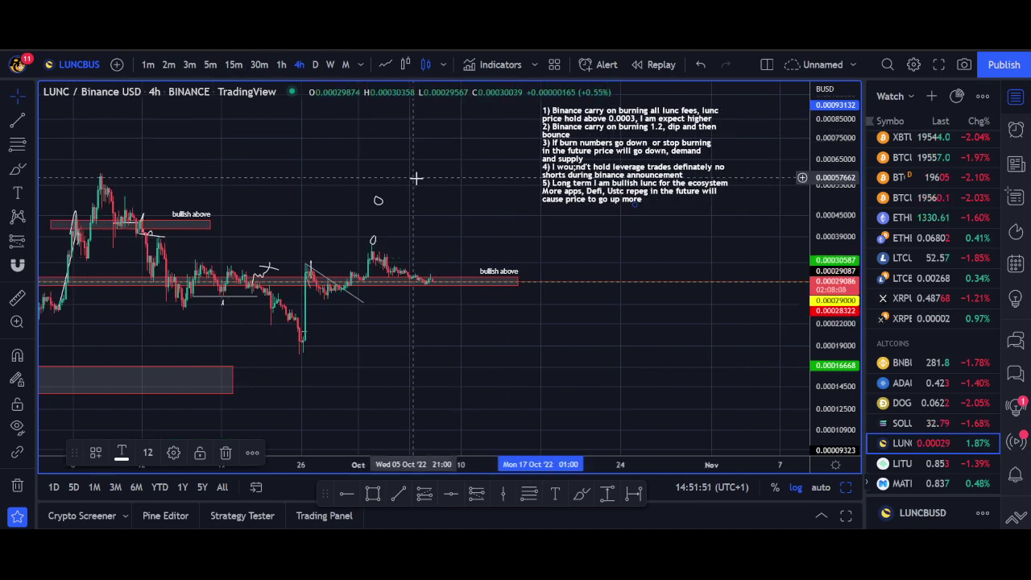
pyautogui.scroll(-2, 456, 218)
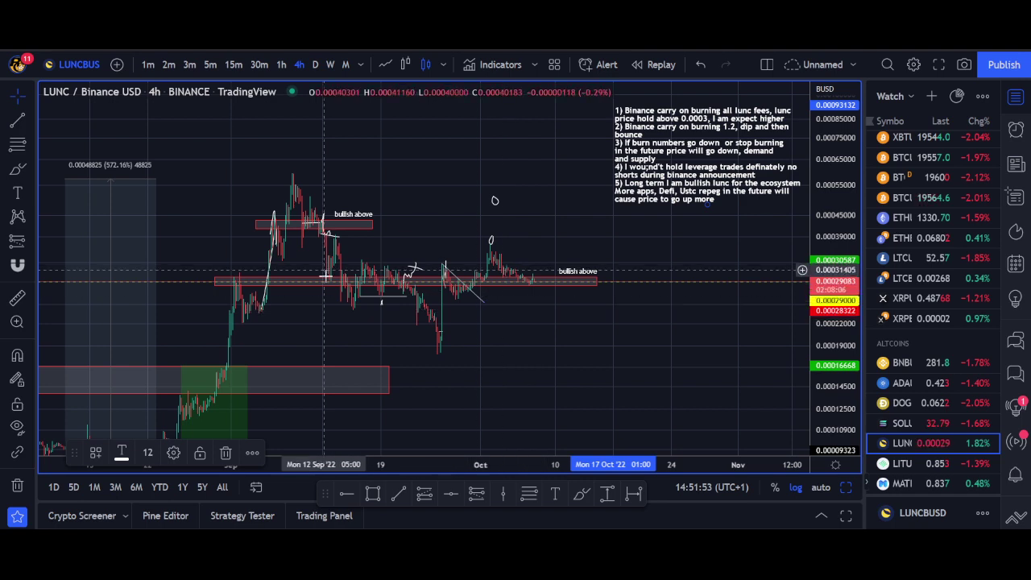
pyautogui.press('shift')
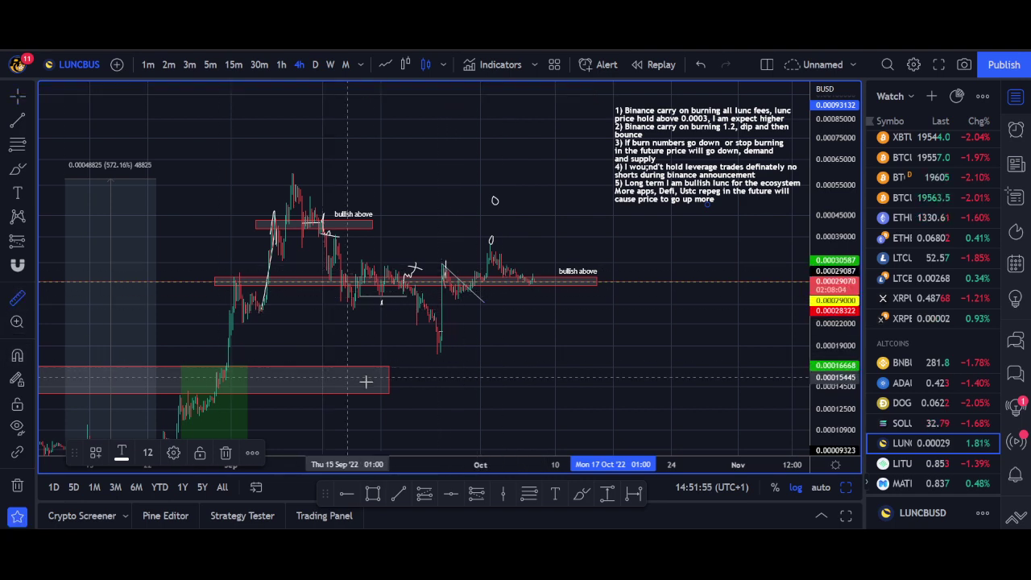
pyautogui.click(427, 360)
pyautogui.click(552, 284)
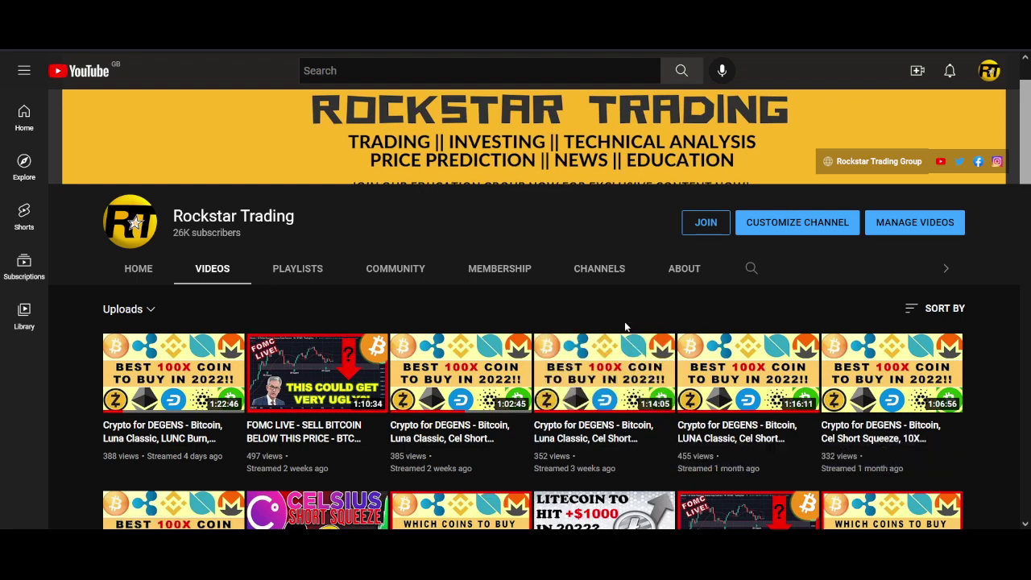
# Step: Show the Rockstar Trading uploads on YouTube and return to the 4-hour LUNC chart to review the price action from mid-August to October
pyautogui.moveTo(603, 369)
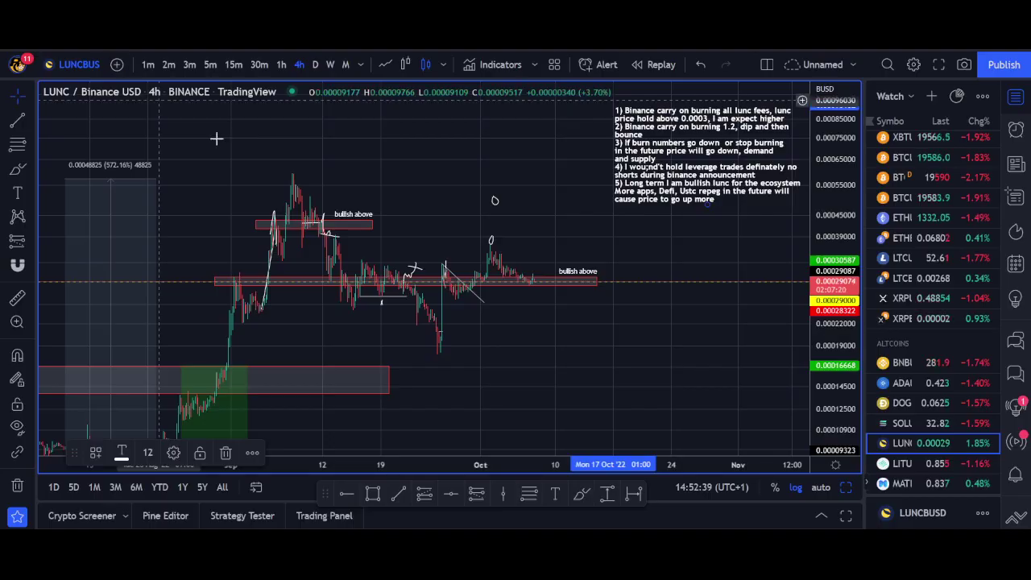
pyautogui.moveTo(508, 343); pyautogui.dragTo(577, 319)
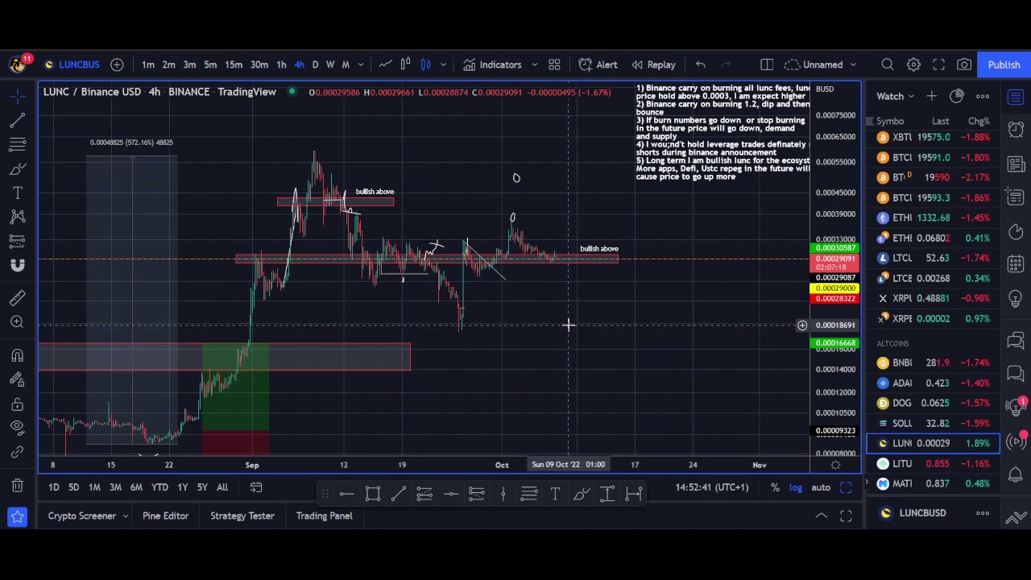
pyautogui.scroll(3, 568, 325)
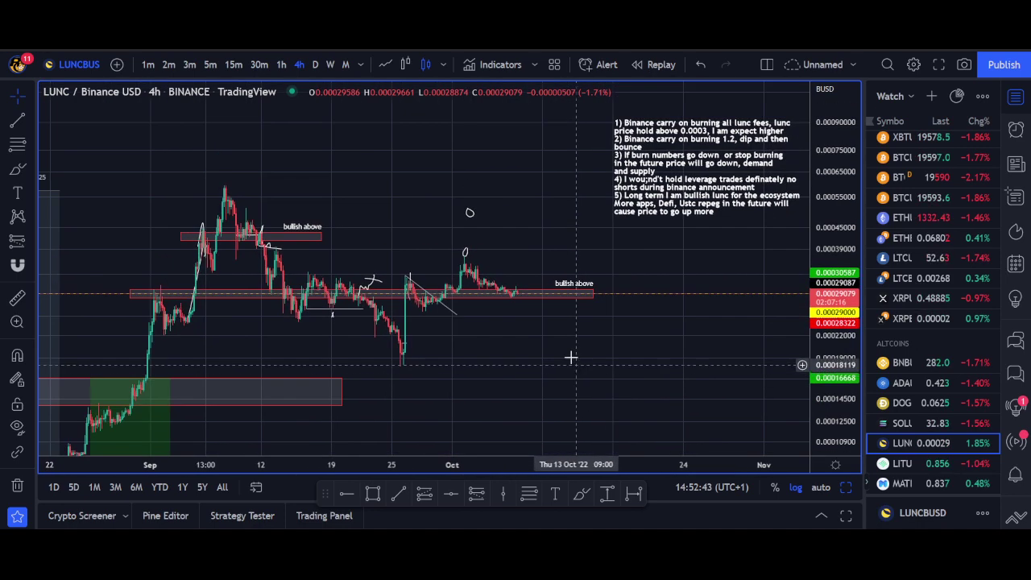
pyautogui.scroll(-3, 825, 151)
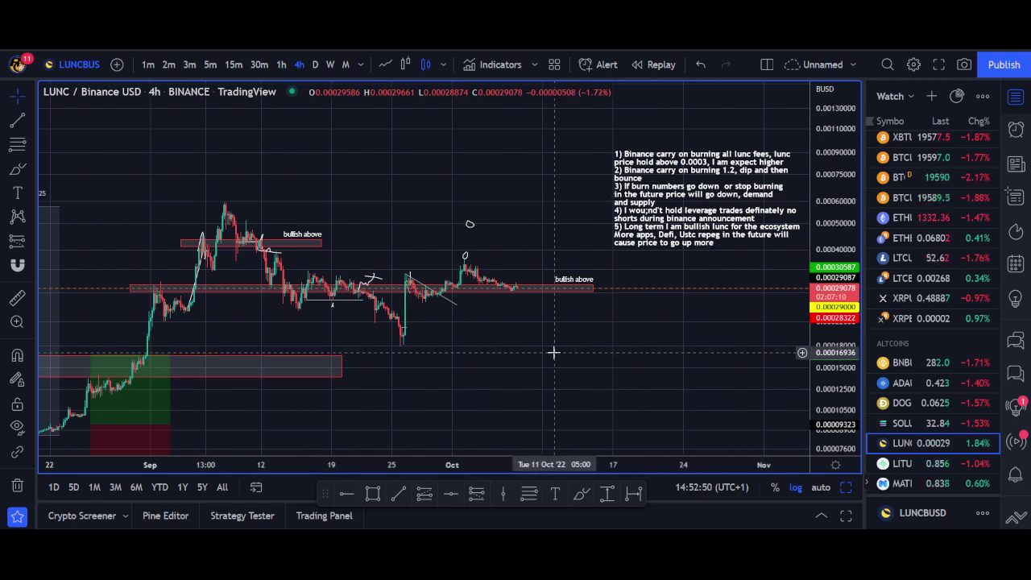
pyautogui.scroll(2, 554, 352)
pyautogui.moveTo(417, 347); pyautogui.dragTo(674, 303)
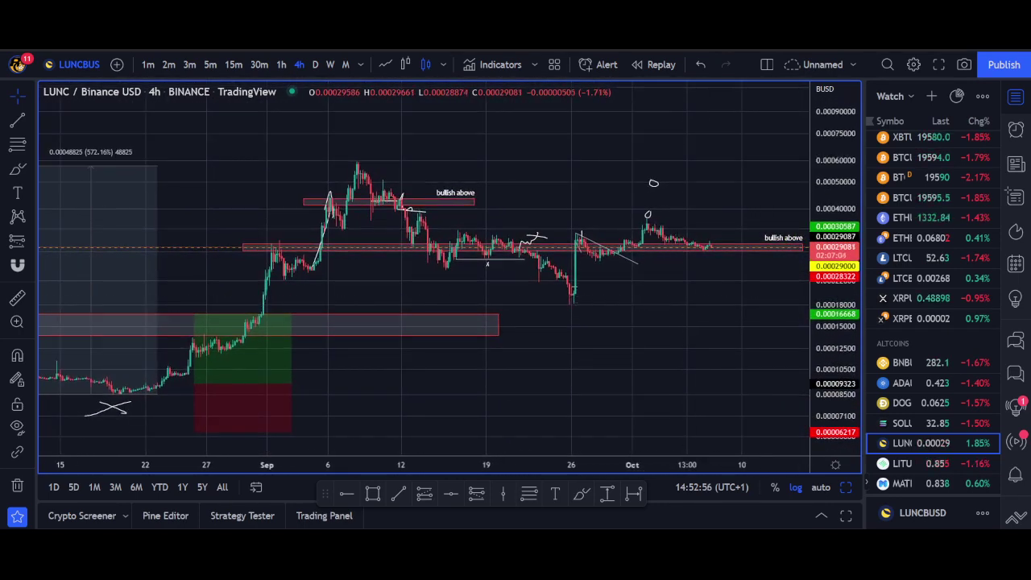